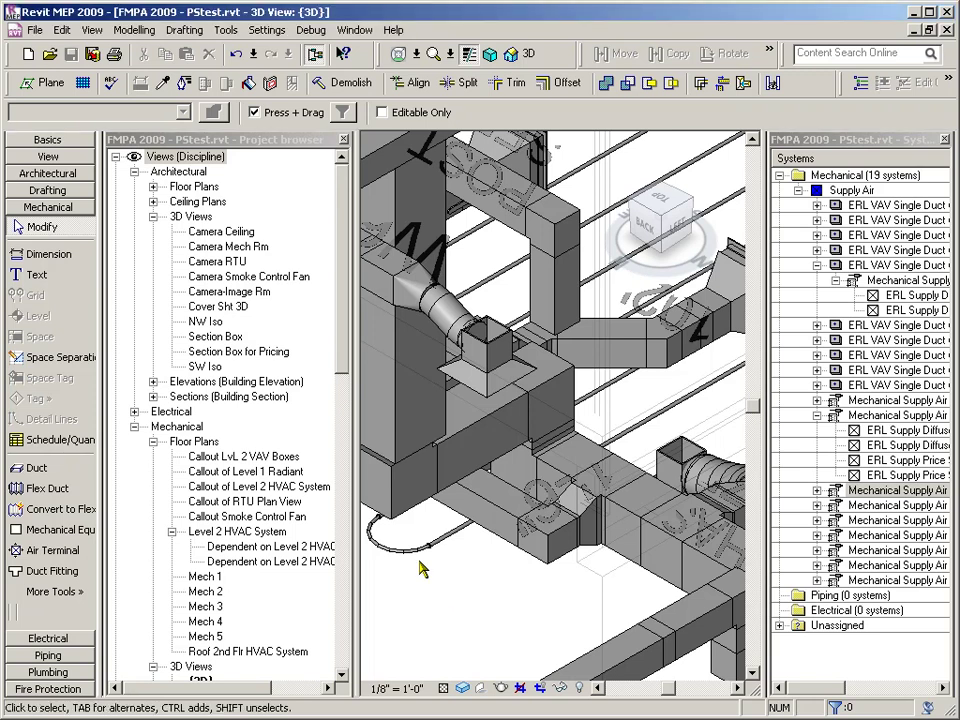
- Orbit the model and select the 150 CFM price diffuser
{"action": "scroll", "coordinate": [420, 568], "scroll_direction": "down", "scroll_amount": 2}
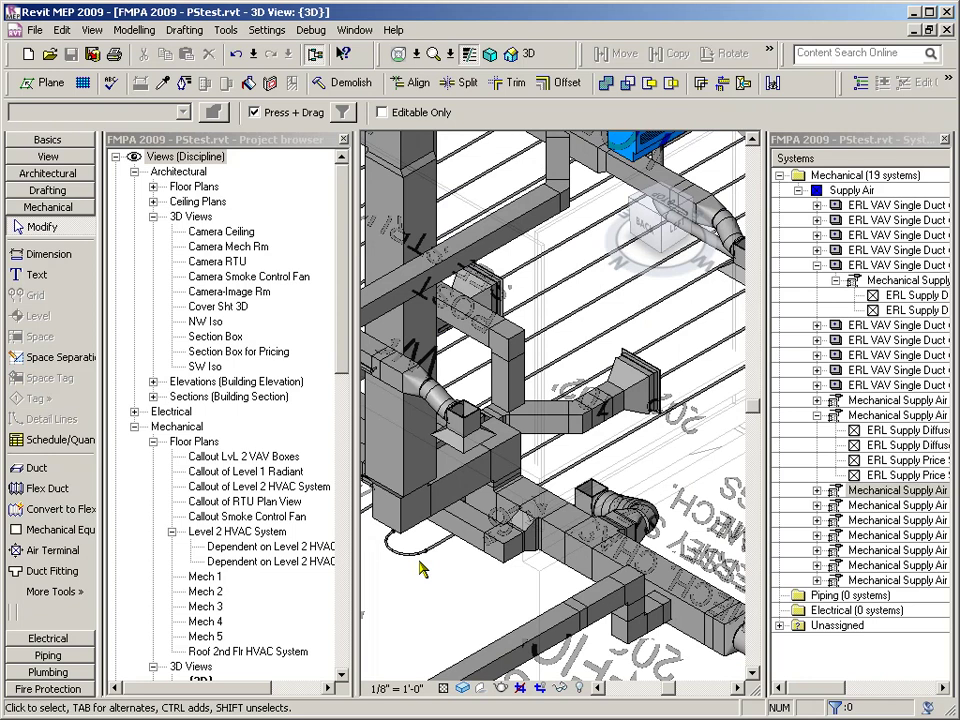
{"action": "middle_click_drag", "start_coordinate": [420, 568], "coordinate": [560, 510], "text": "shift"}
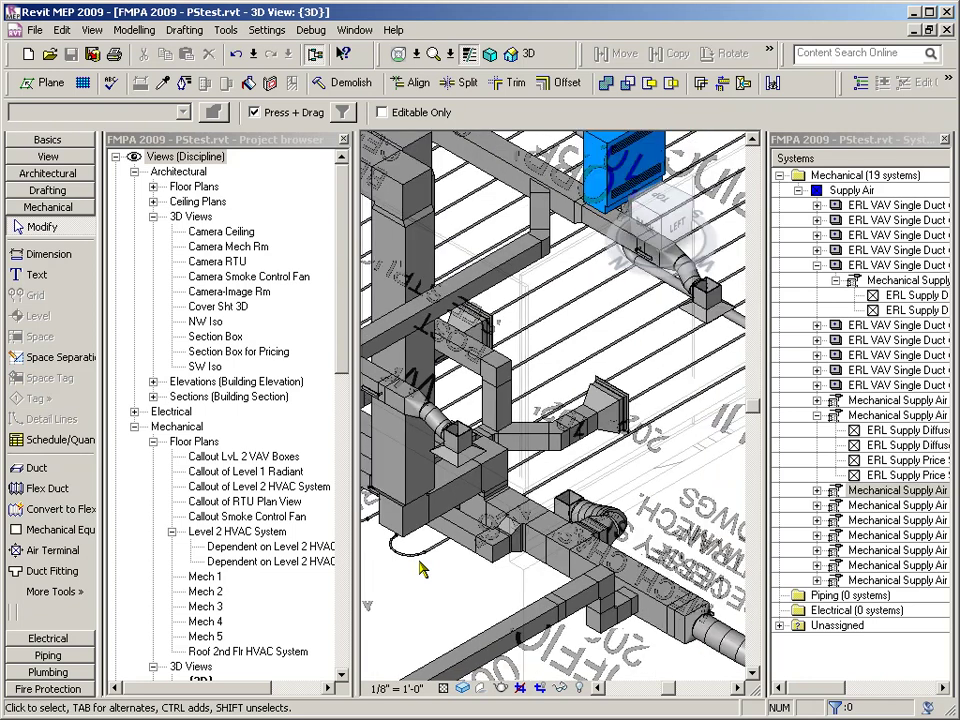
{"action": "left_click", "coordinate": [563, 503]}
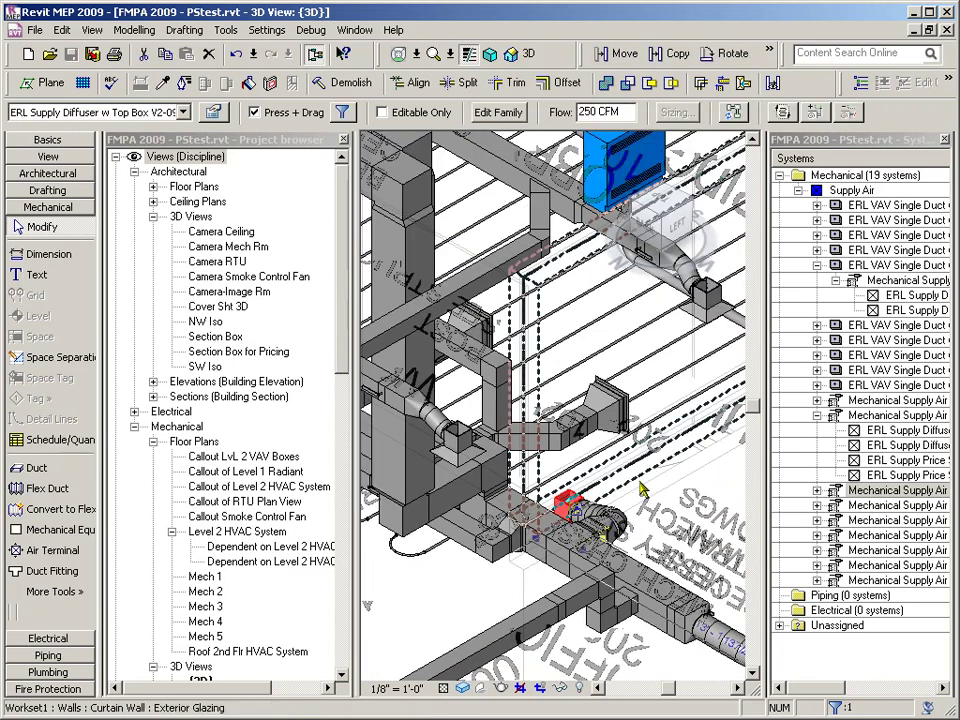
{"action": "key", "text": "Escape"}
{"action": "middle_click_drag", "start_coordinate": [724, 490], "coordinate": [535, 587], "text": "shift"}
{"action": "left_click", "coordinate": [530, 585]}
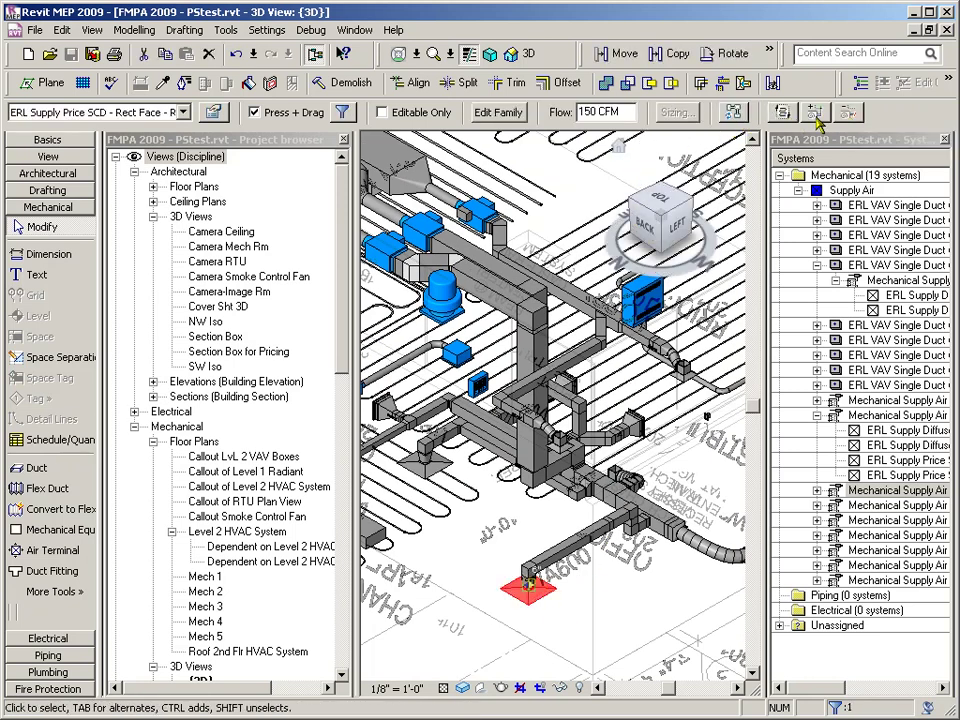
- Remove the extra diffuser from Mechanical Supply Air 13, leaving three elements
{"action": "left_click", "coordinate": [779, 116]}
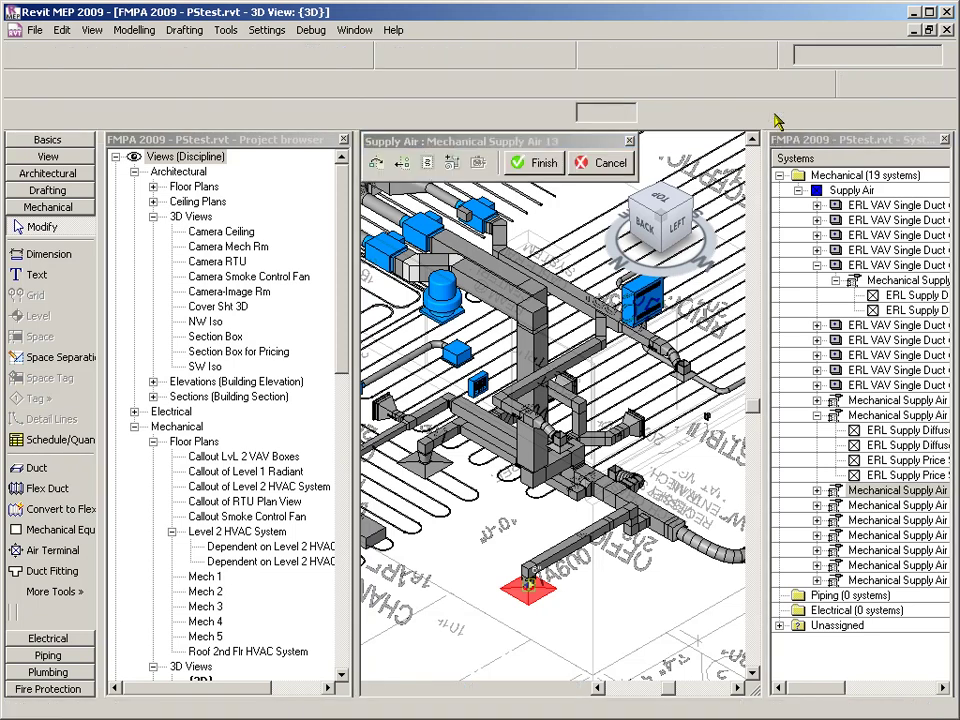
{"action": "left_click", "coordinate": [404, 165]}
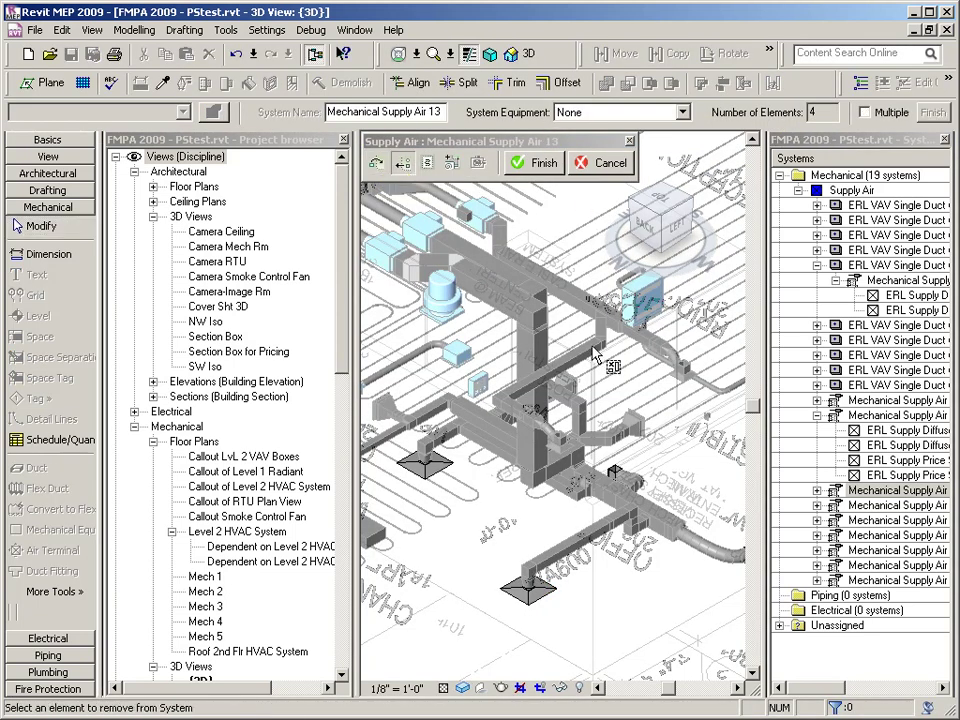
{"action": "left_click", "coordinate": [612, 472]}
{"action": "left_click", "coordinate": [538, 163]}
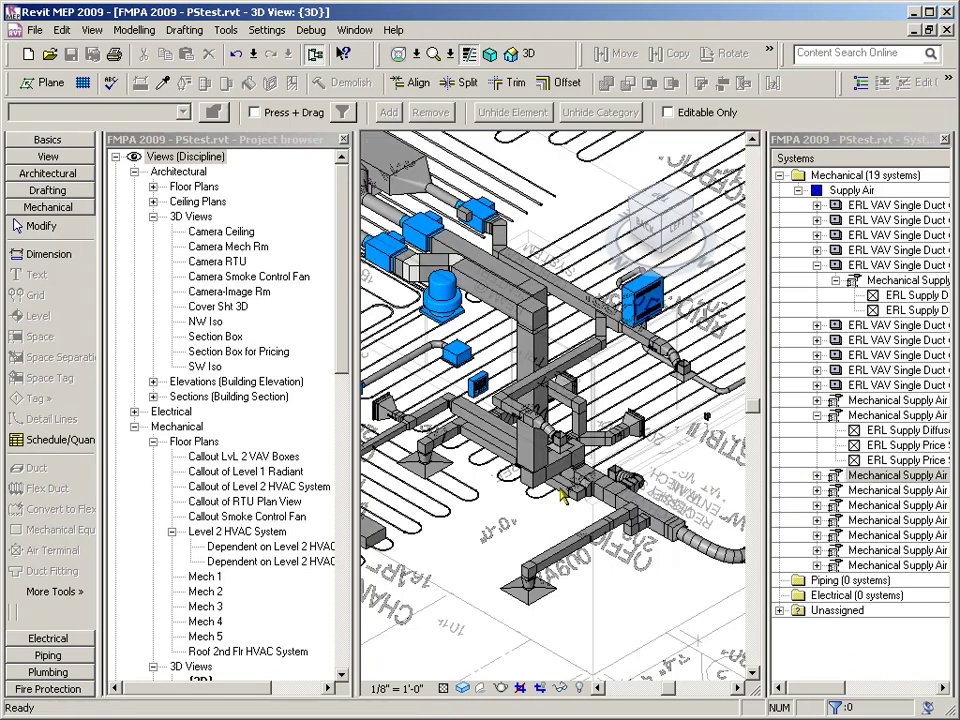
{"action": "scroll", "coordinate": [579, 582], "scroll_direction": "up", "scroll_amount": 2}
{"action": "scroll", "coordinate": [579, 582], "scroll_direction": "up", "scroll_amount": 3}
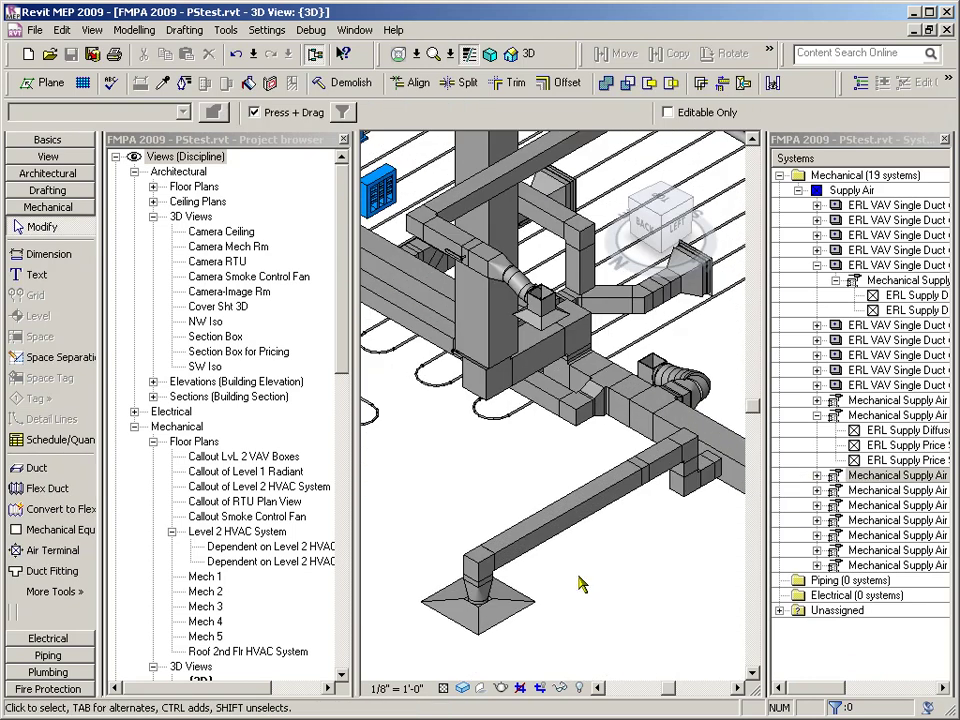
{"action": "left_click", "coordinate": [500, 530]}
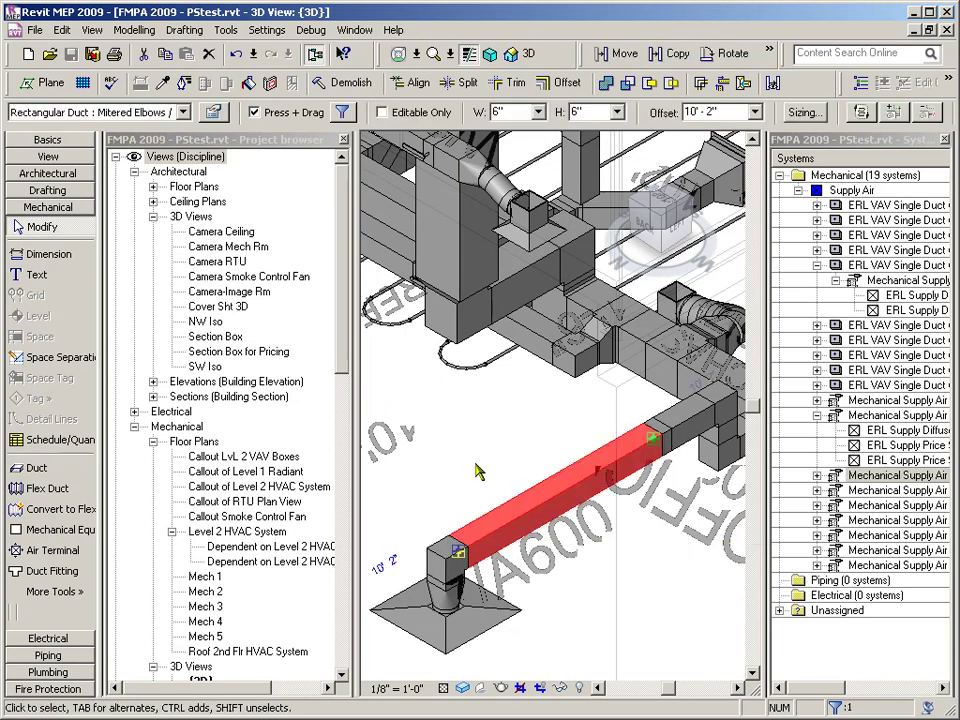
{"action": "left_click", "coordinate": [214, 111]}
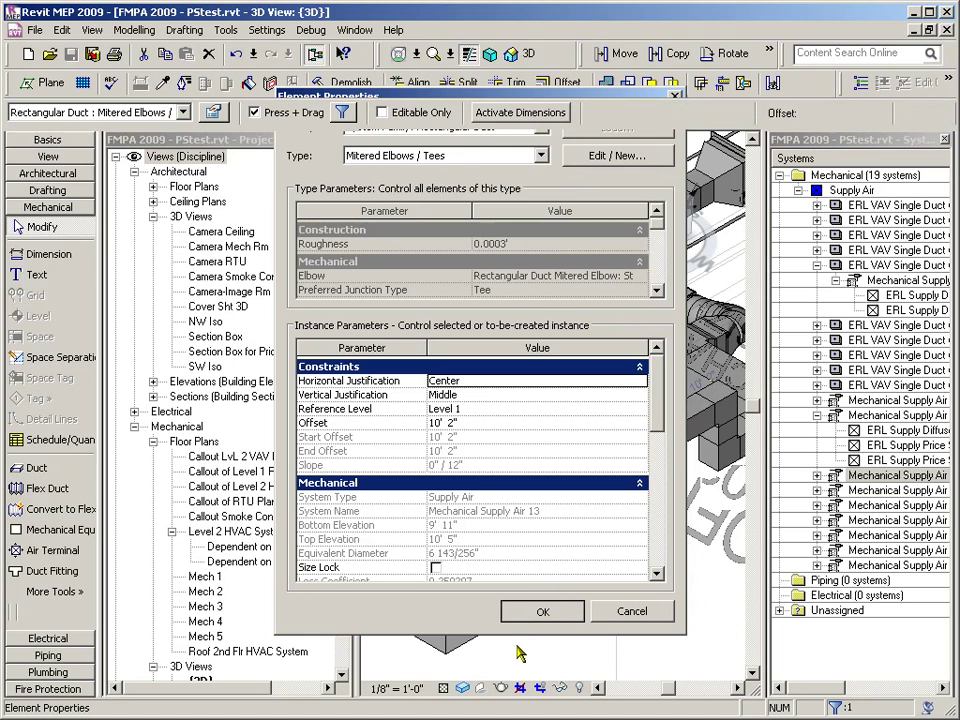
{"action": "left_click", "coordinate": [530, 612]}
{"action": "left_click", "coordinate": [515, 654]}
{"action": "scroll", "coordinate": [430, 480], "scroll_direction": "down", "scroll_amount": 3}
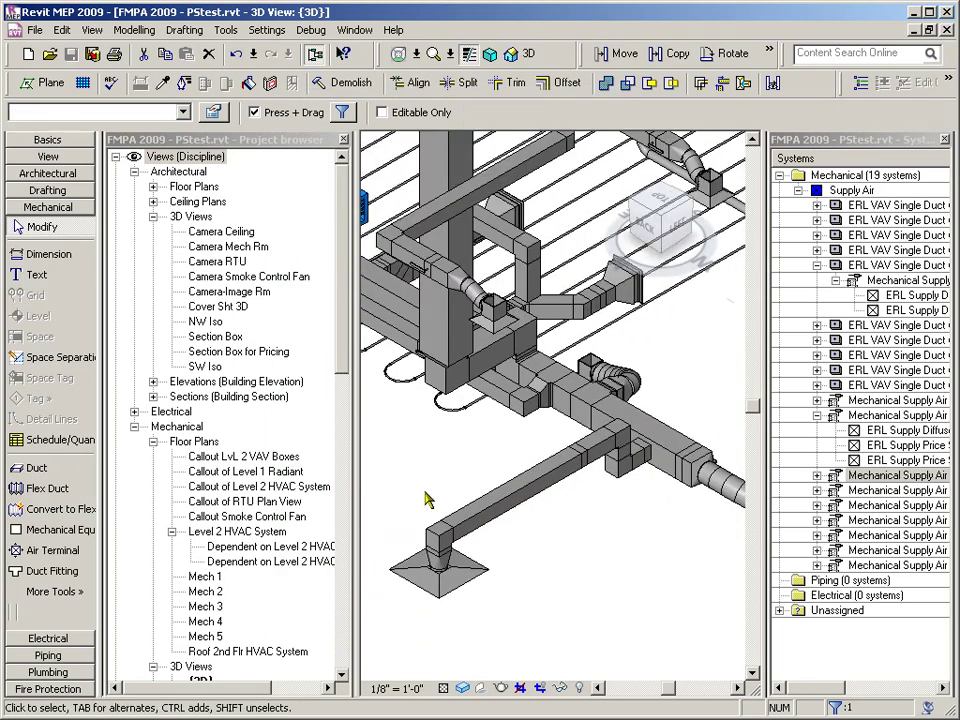
{"action": "scroll", "coordinate": [672, 447], "scroll_direction": "up", "scroll_amount": 2}
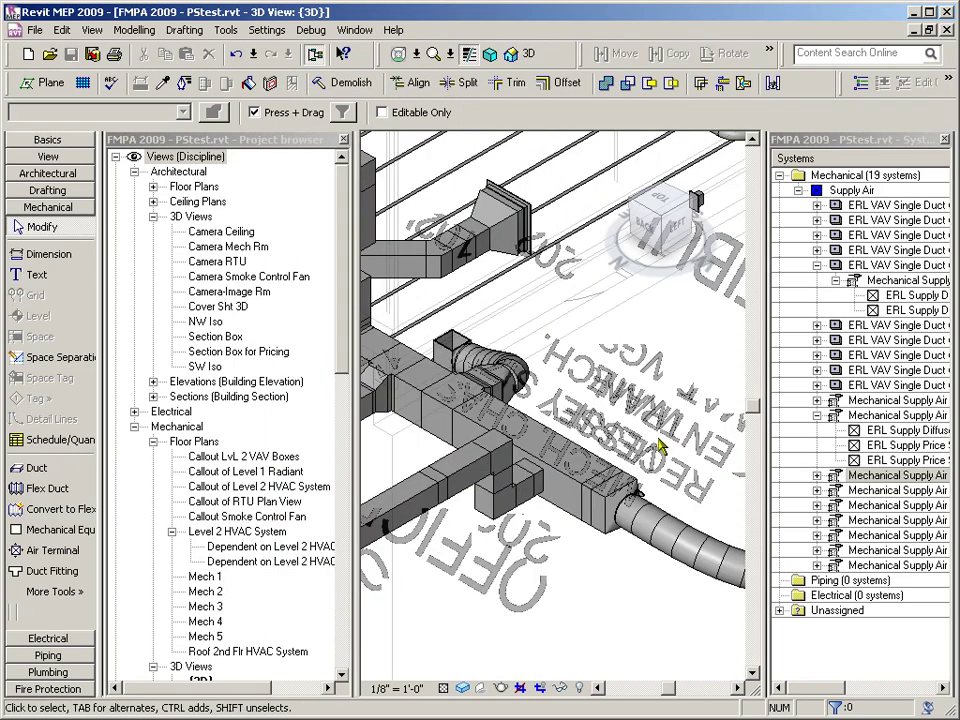
{"action": "left_click", "coordinate": [564, 447]}
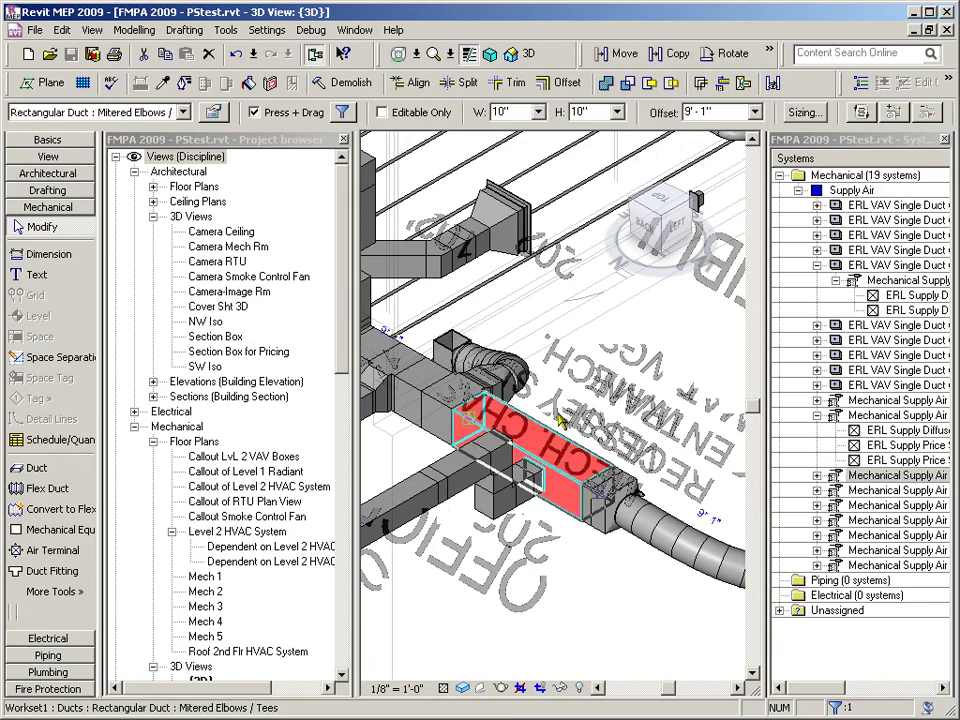
{"action": "left_click", "coordinate": [214, 114]}
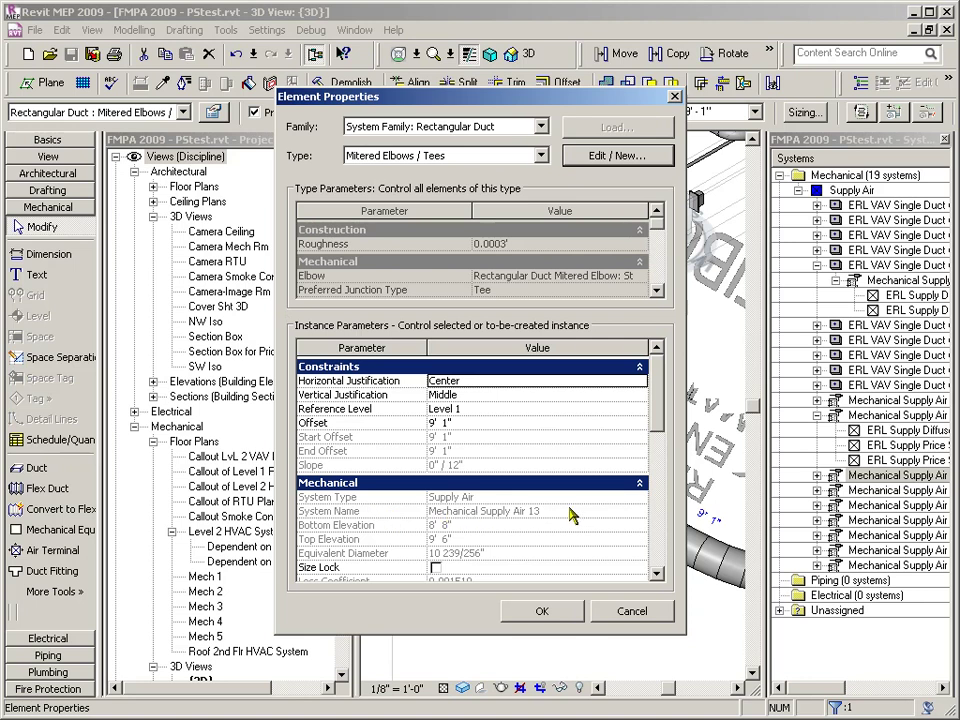
{"action": "left_click", "coordinate": [544, 616]}
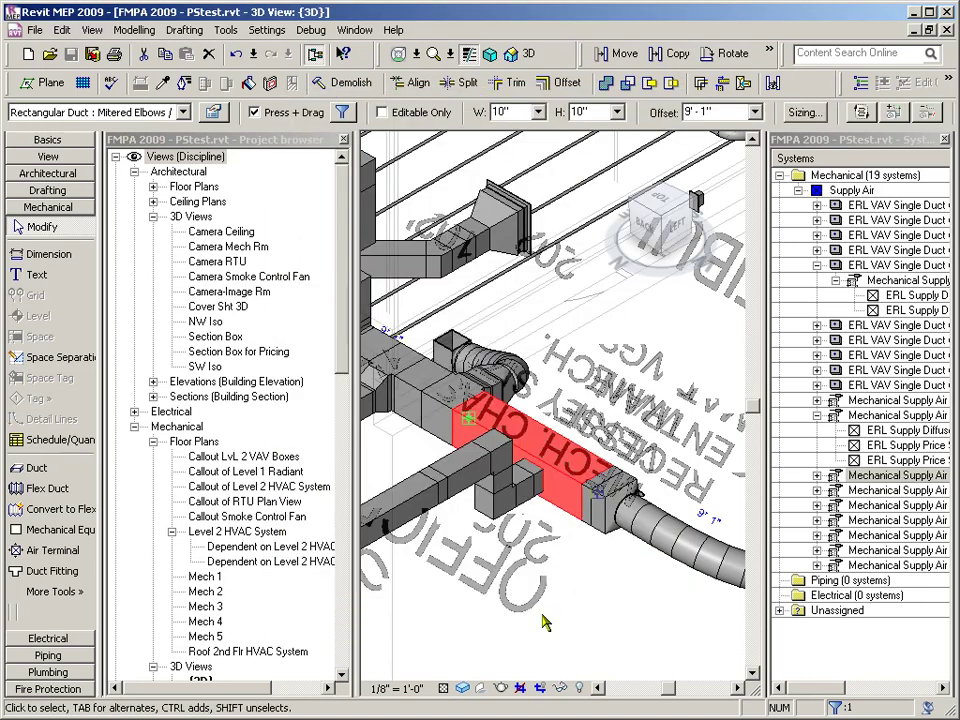
{"action": "left_click", "coordinate": [601, 600]}
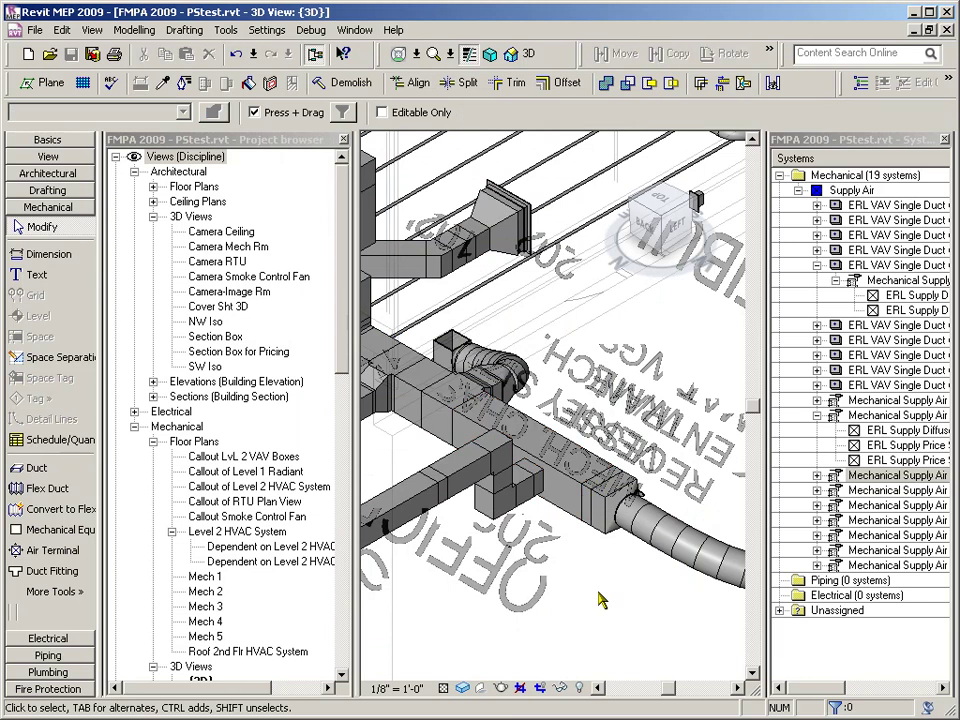
{"action": "middle_click_drag", "start_coordinate": [591, 611], "coordinate": [591, 617], "text": "shift"}
{"action": "scroll", "coordinate": [482, 454], "scroll_direction": "up", "scroll_amount": 4}
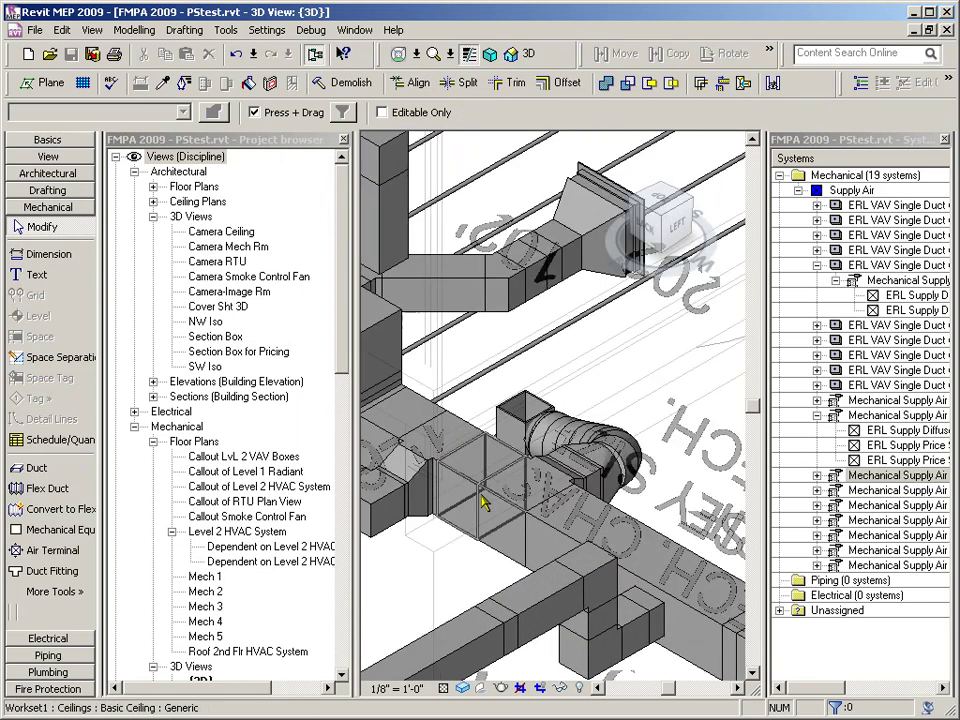
{"action": "left_click", "coordinate": [503, 510]}
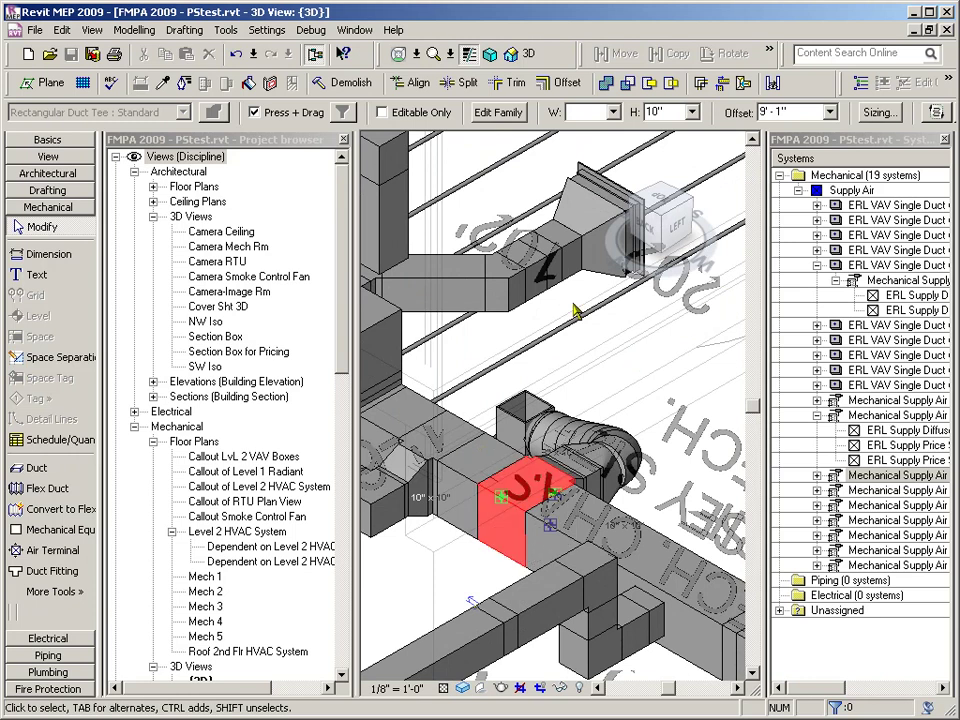
{"action": "left_click", "coordinate": [214, 112]}
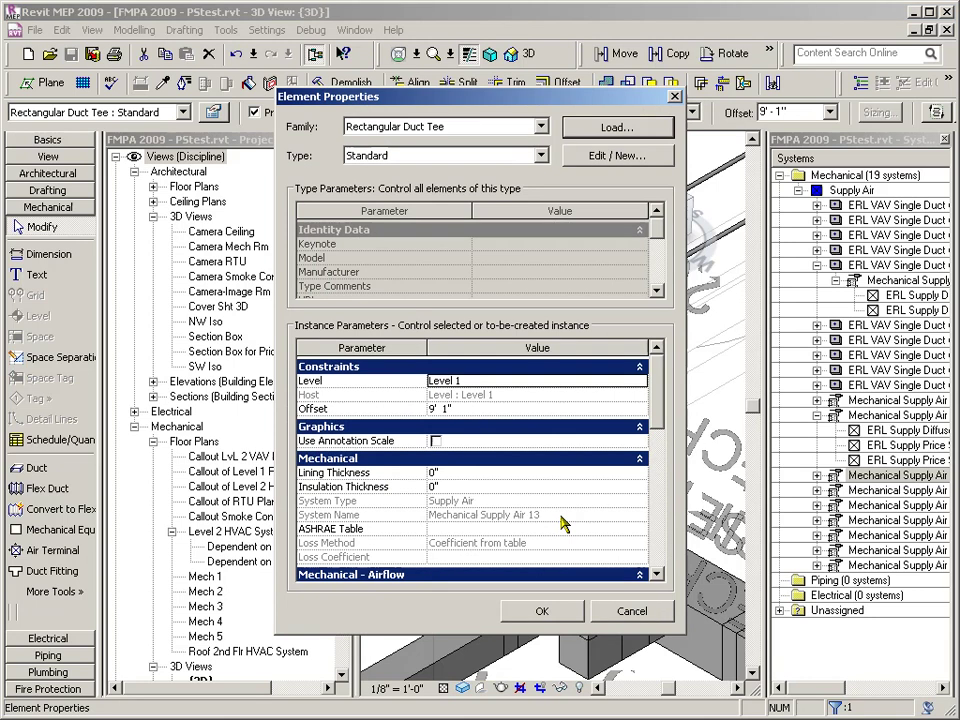
{"action": "left_click", "coordinate": [546, 612]}
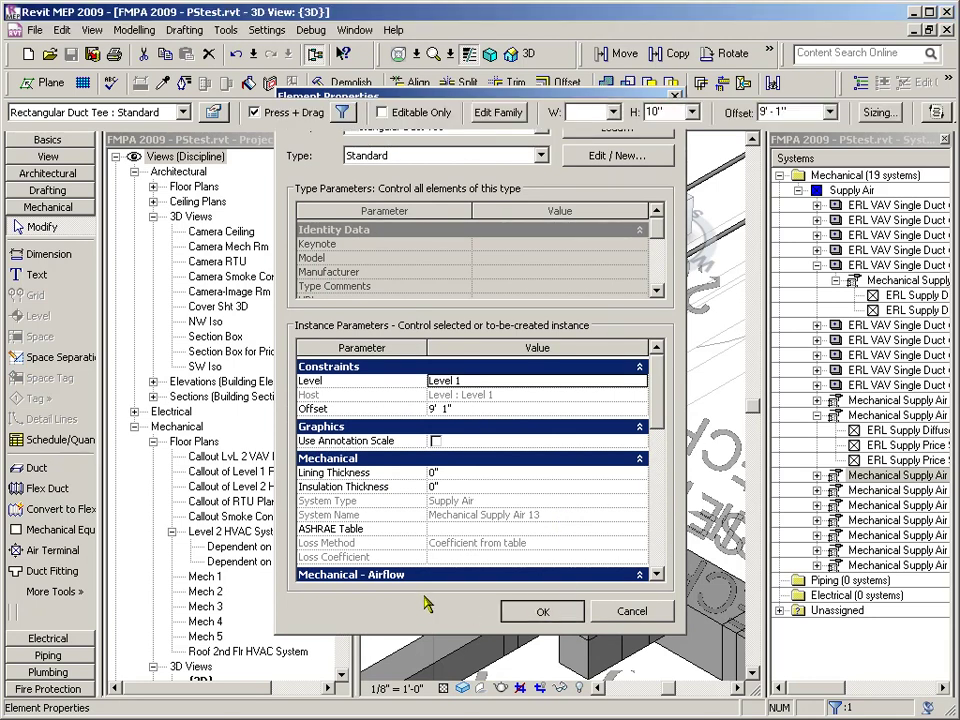
{"action": "left_click", "coordinate": [456, 546]}
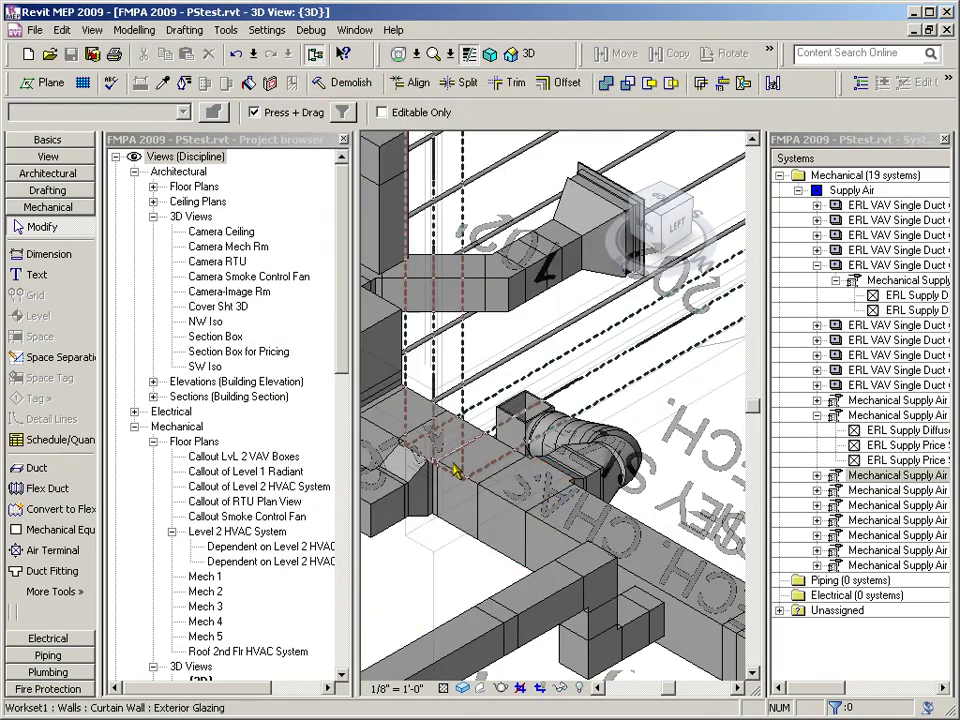
{"action": "left_click", "coordinate": [384, 469]}
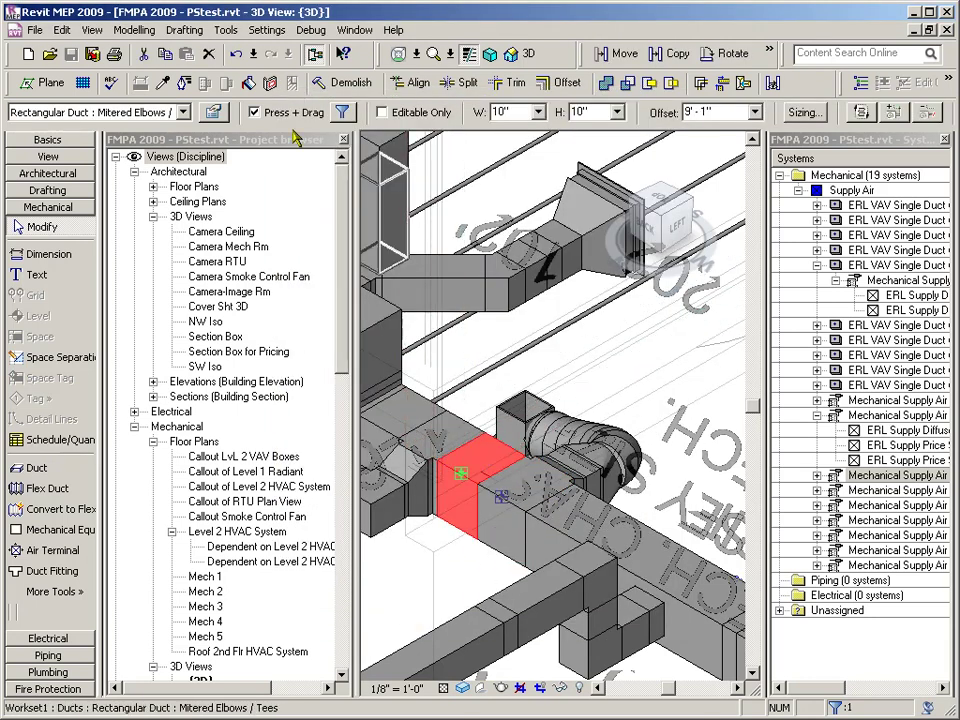
{"action": "left_click", "coordinate": [212, 112]}
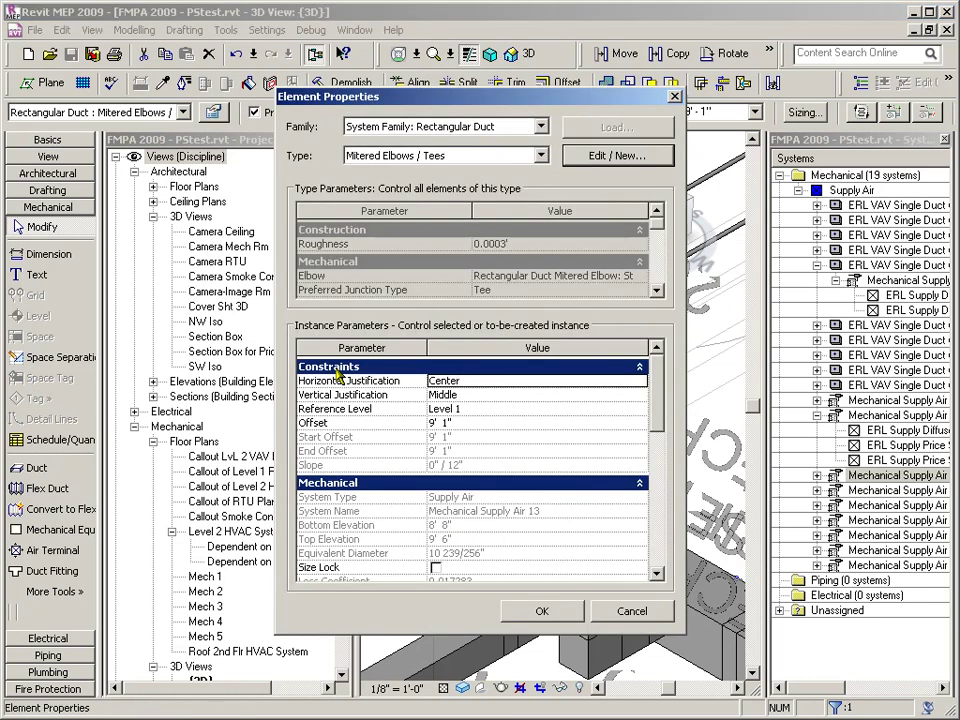
{"action": "left_click", "coordinate": [567, 620]}
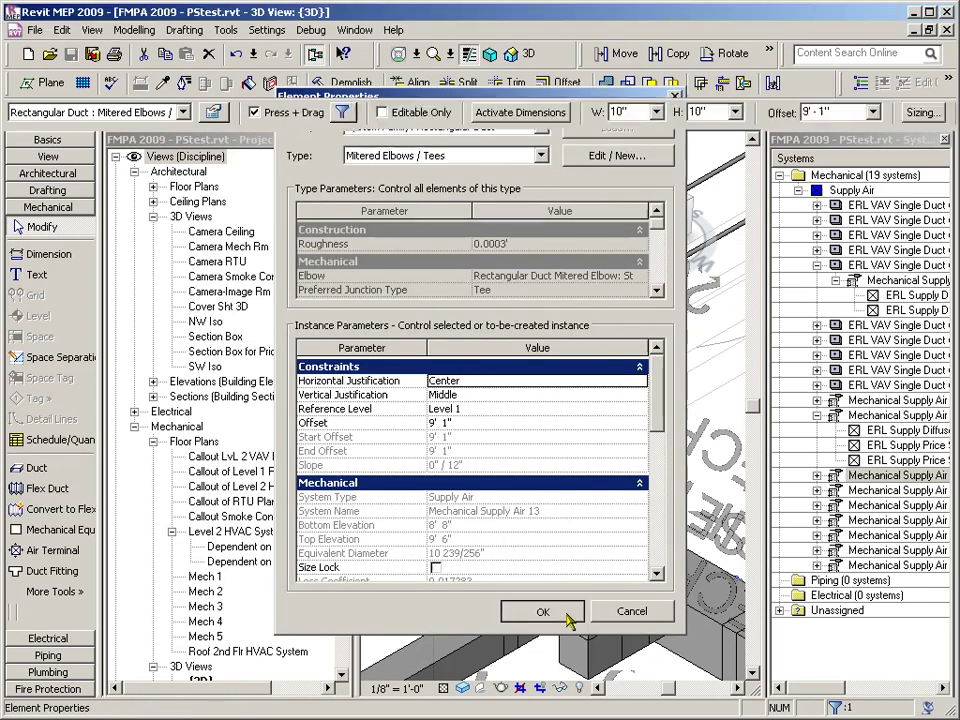
{"action": "scroll", "coordinate": [552, 445], "scroll_direction": "down", "scroll_amount": 2}
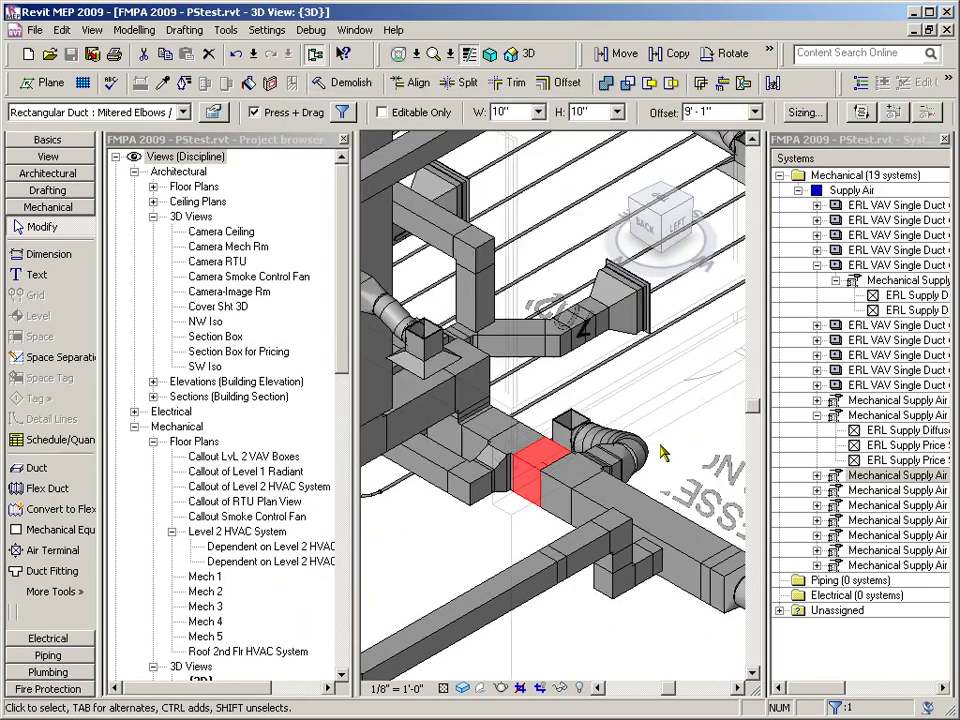
{"action": "left_click", "coordinate": [540, 452]}
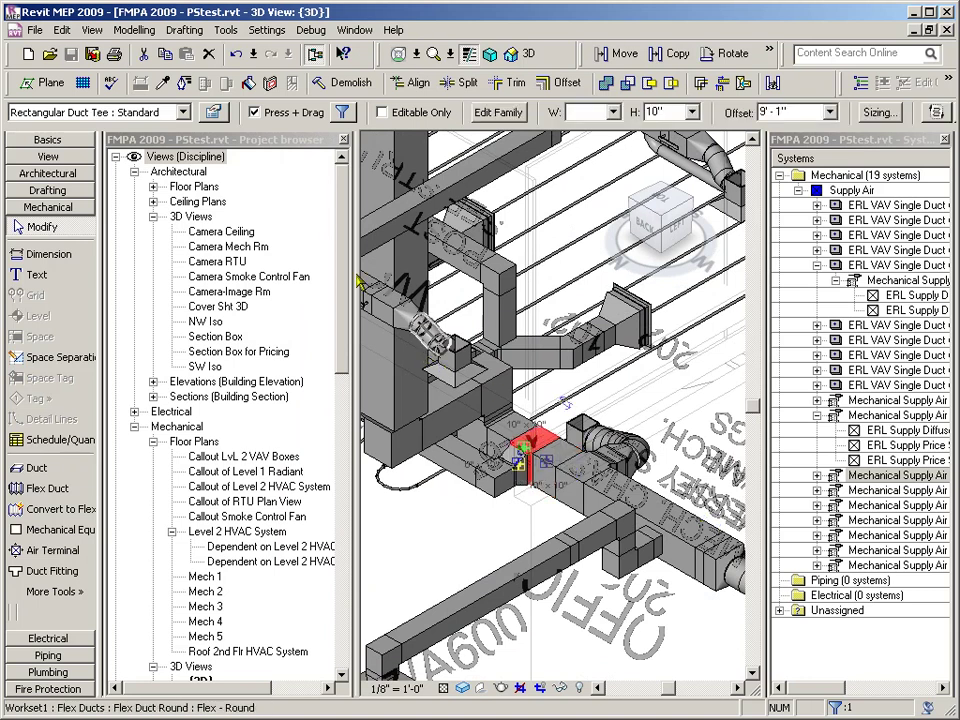
{"action": "left_click", "coordinate": [213, 112]}
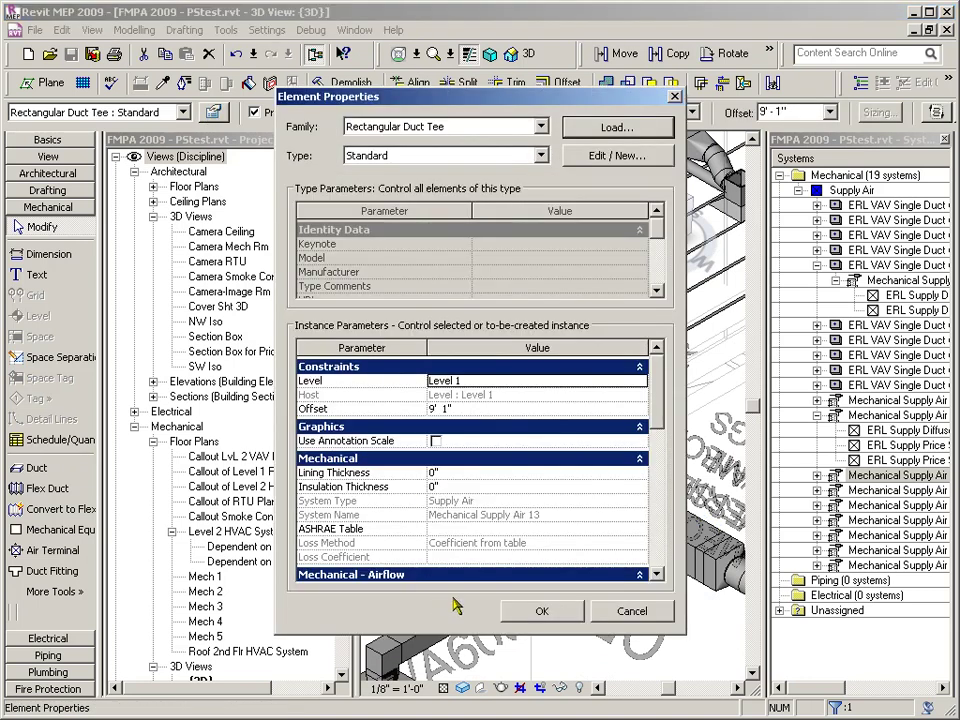
{"action": "left_click", "coordinate": [630, 610]}
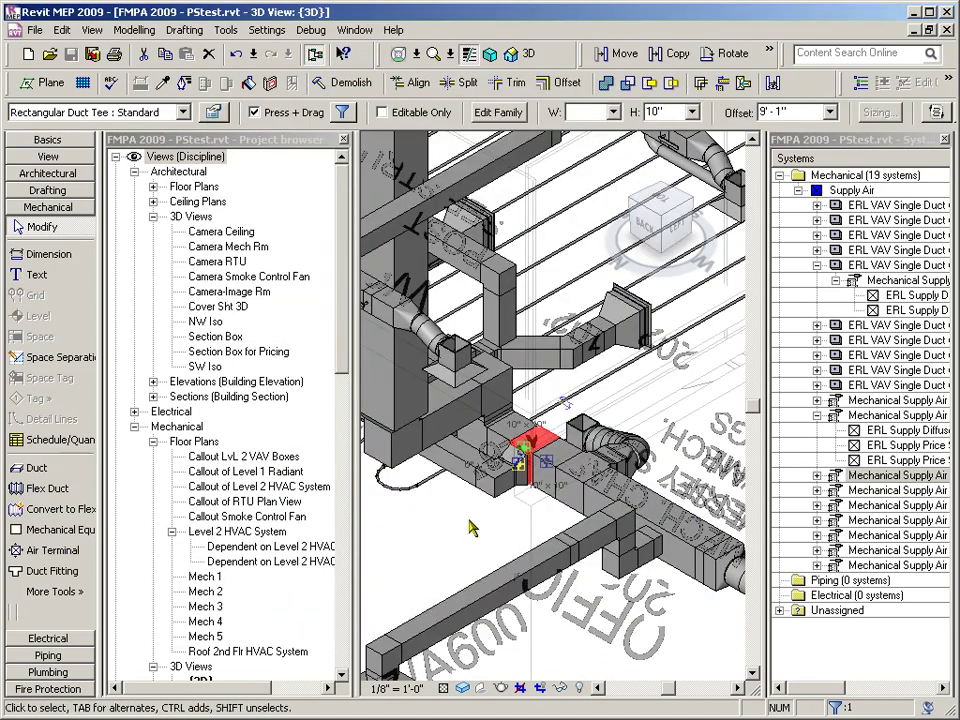
{"action": "left_click", "coordinate": [472, 528]}
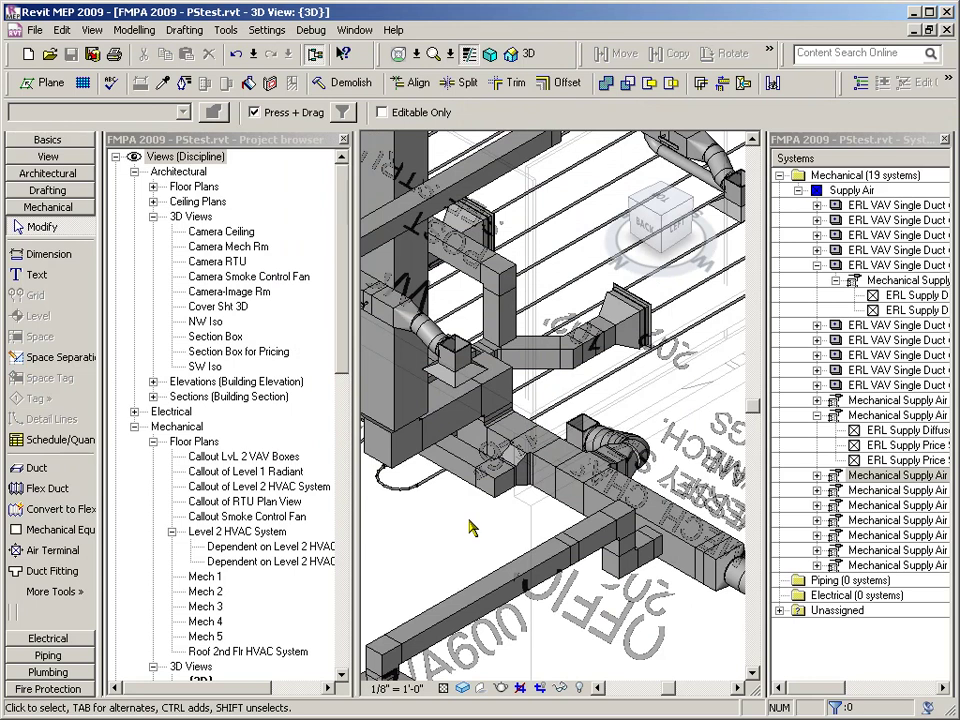
{"action": "left_click", "coordinate": [394, 414]}
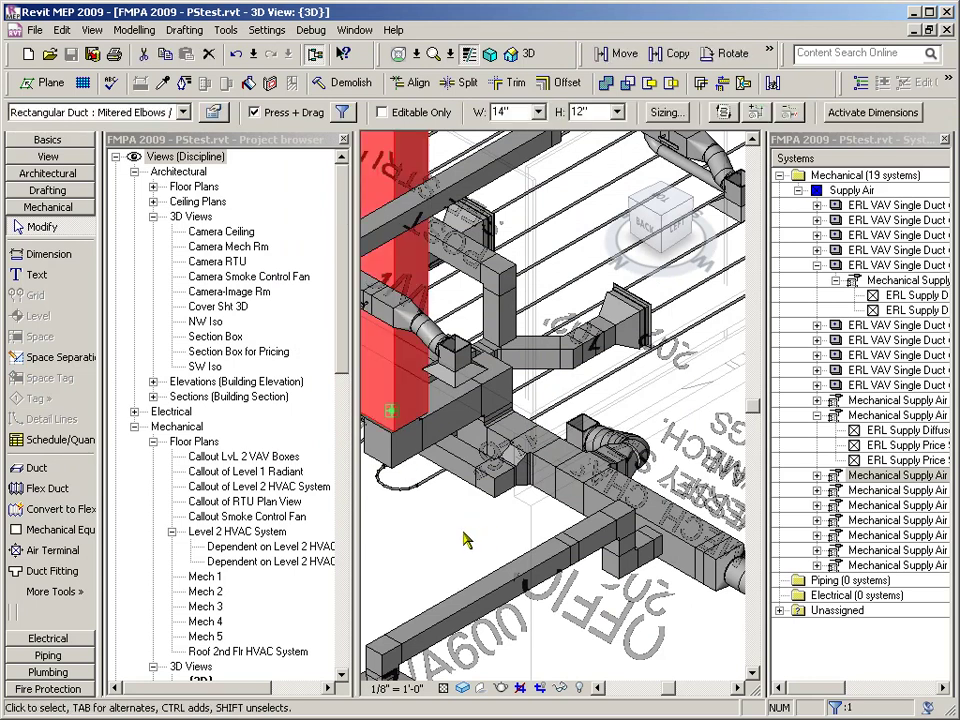
{"action": "left_click", "coordinate": [212, 112]}
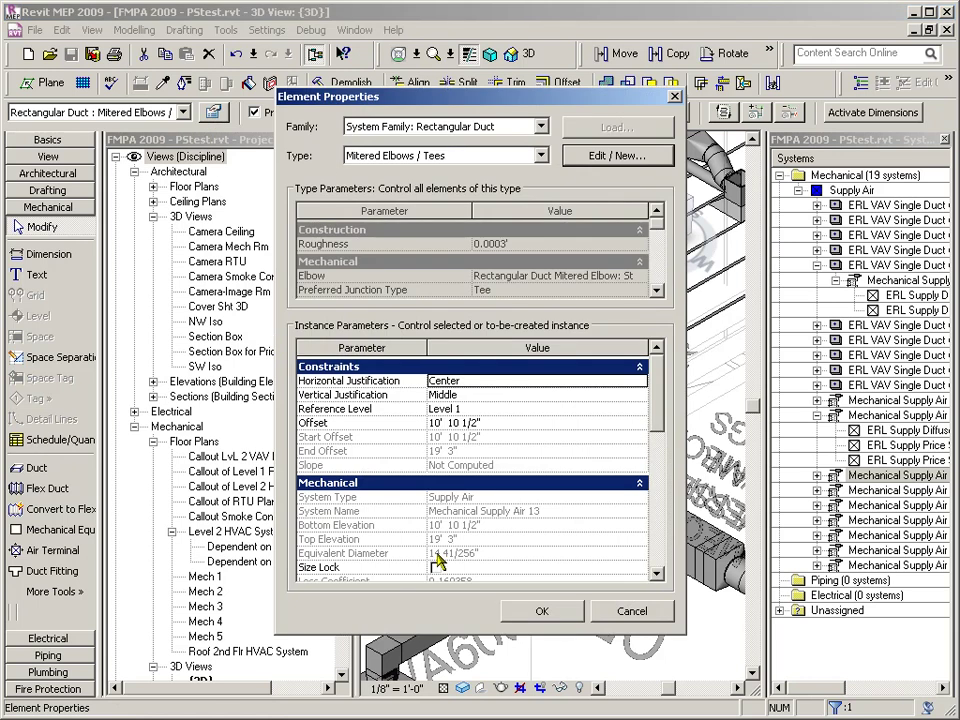
{"action": "left_click", "coordinate": [636, 612]}
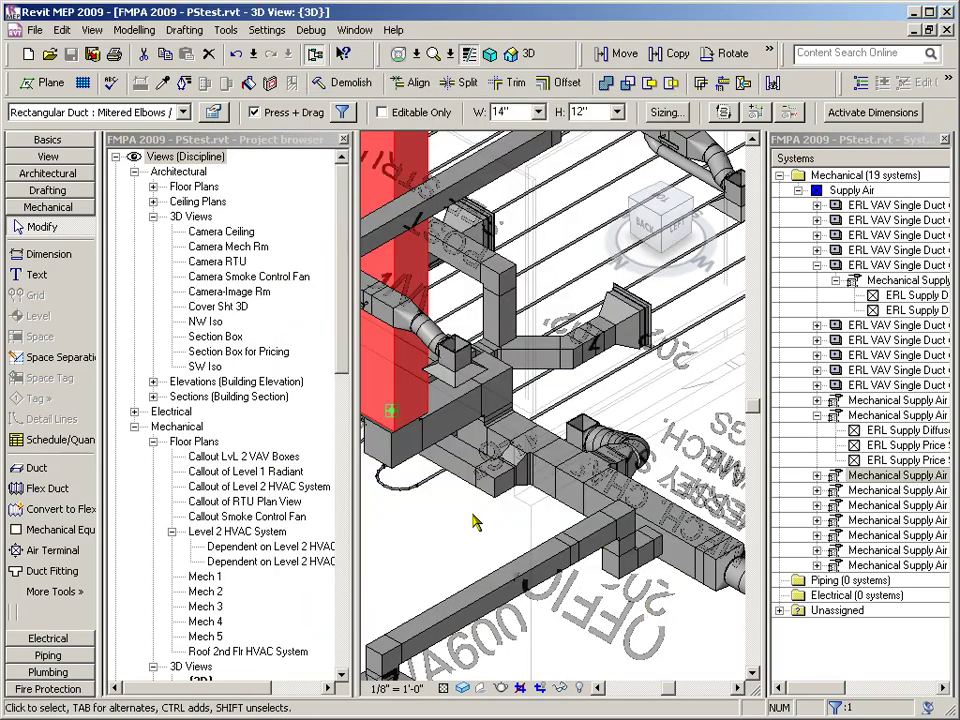
{"action": "left_click", "coordinate": [578, 430]}
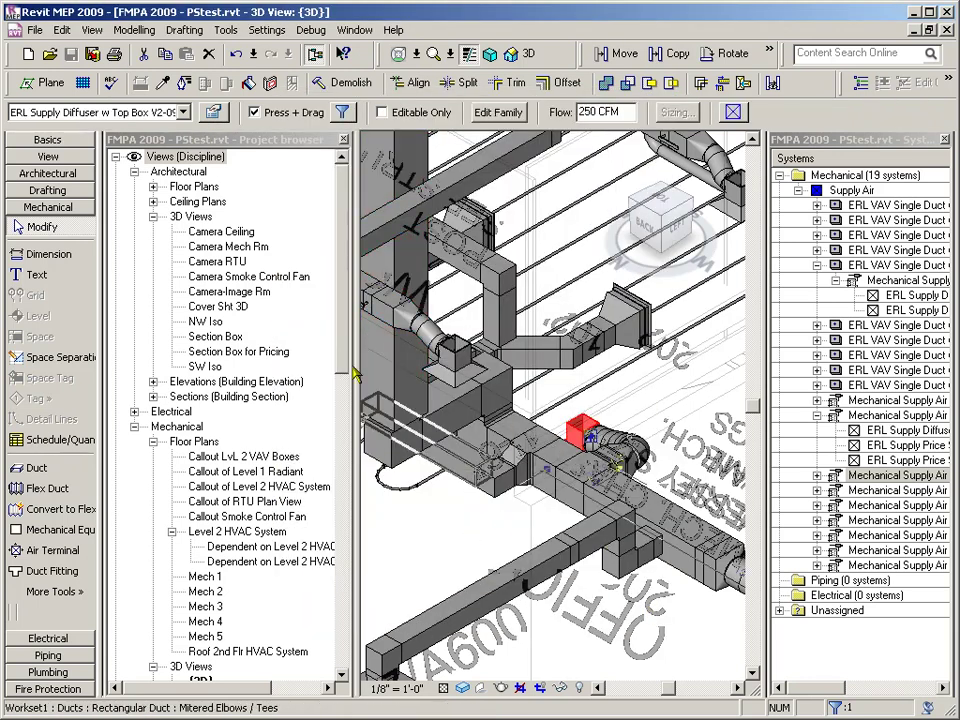
{"action": "left_click", "coordinate": [212, 112]}
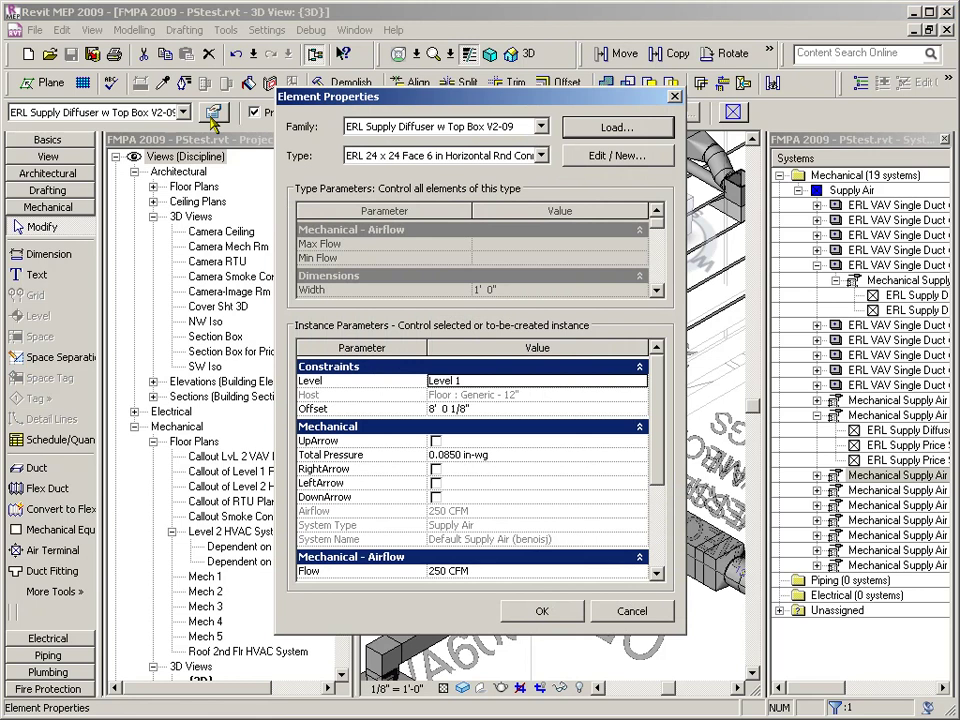
{"action": "left_click", "coordinate": [544, 610]}
{"action": "key", "text": "Escape"}
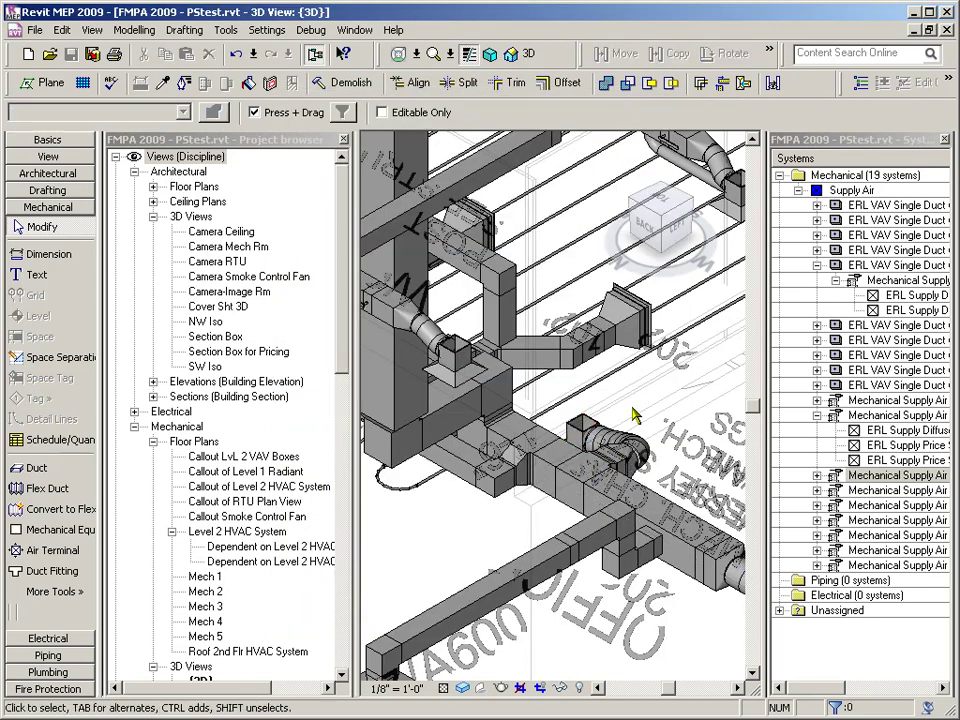
{"action": "scroll", "coordinate": [612, 475], "scroll_direction": "up", "scroll_amount": 3}
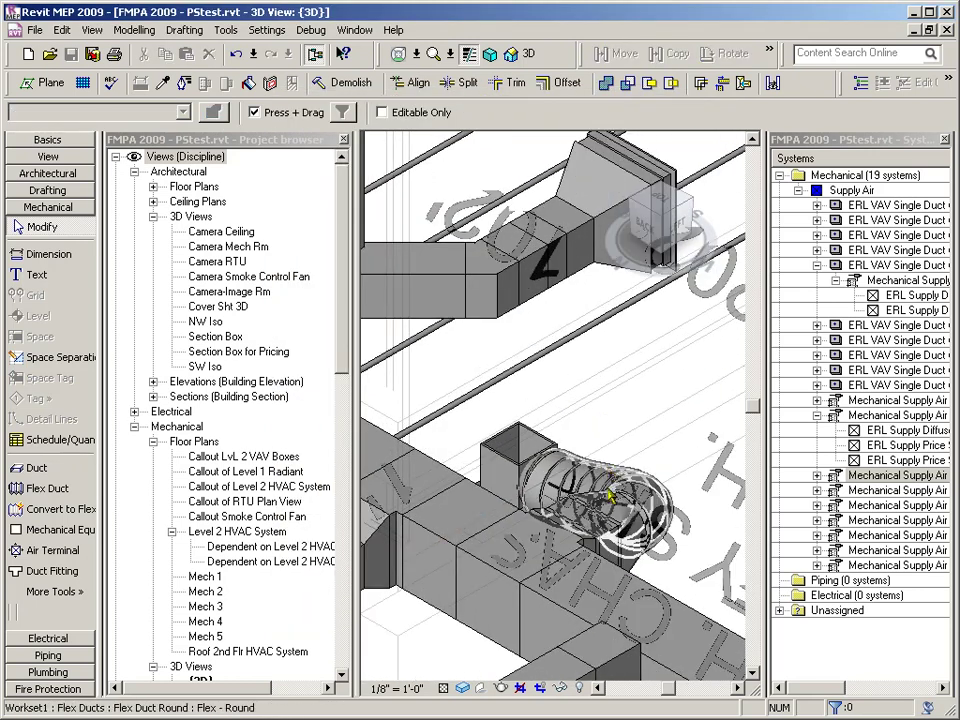
{"action": "left_click", "coordinate": [592, 525]}
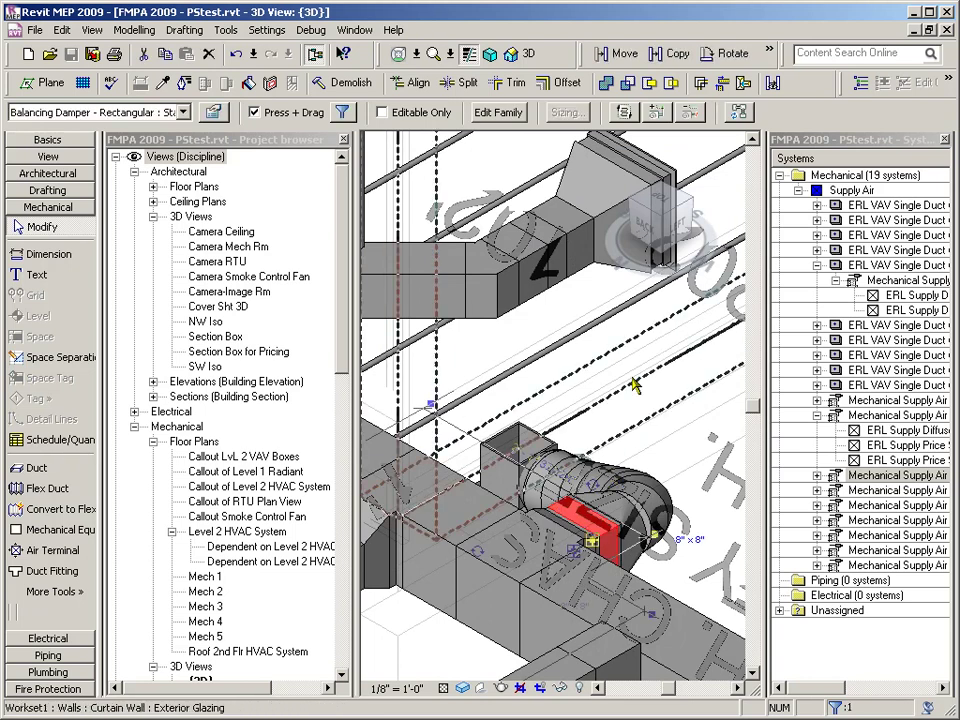
{"action": "left_click", "coordinate": [214, 112]}
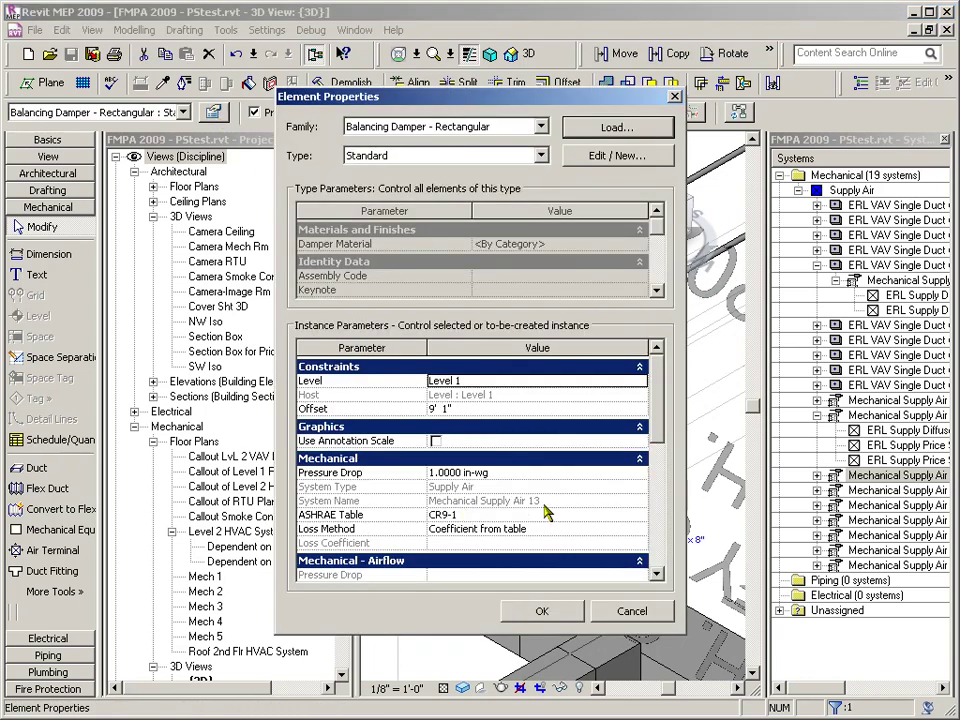
{"action": "left_click", "coordinate": [545, 612]}
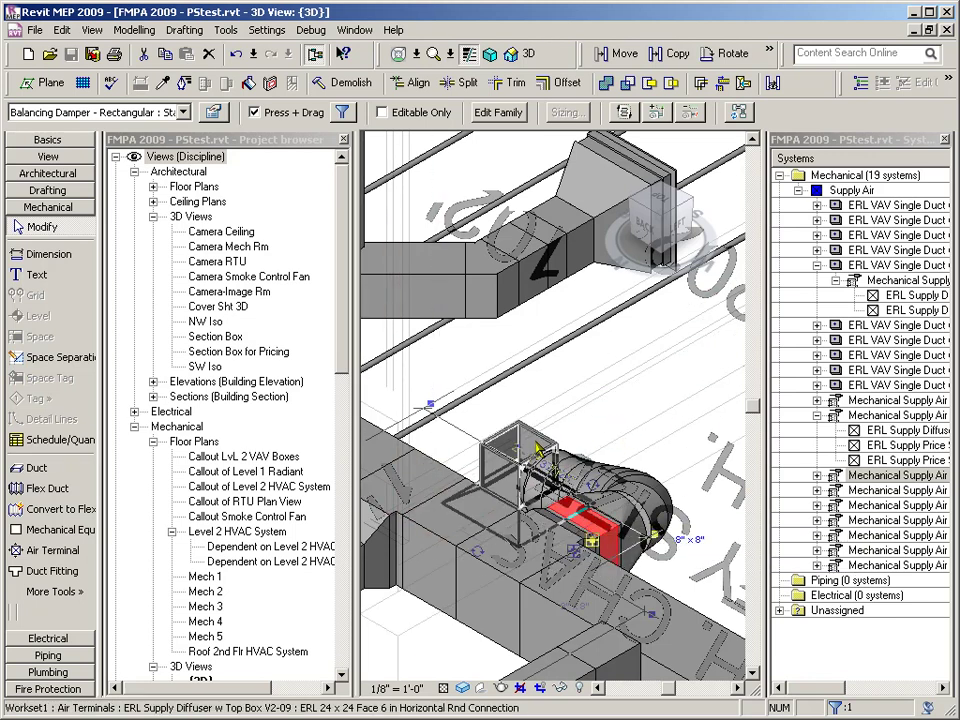
{"action": "left_click", "coordinate": [611, 421]}
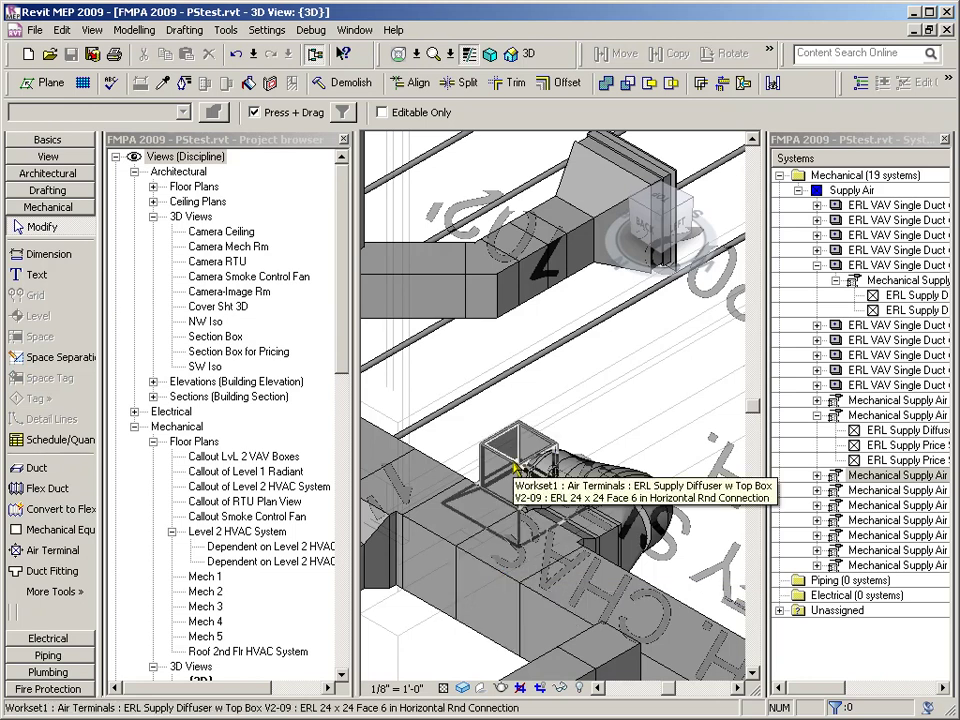
{"action": "middle_click_drag", "start_coordinate": [519, 326], "coordinate": [528, 350], "text": "shift"}
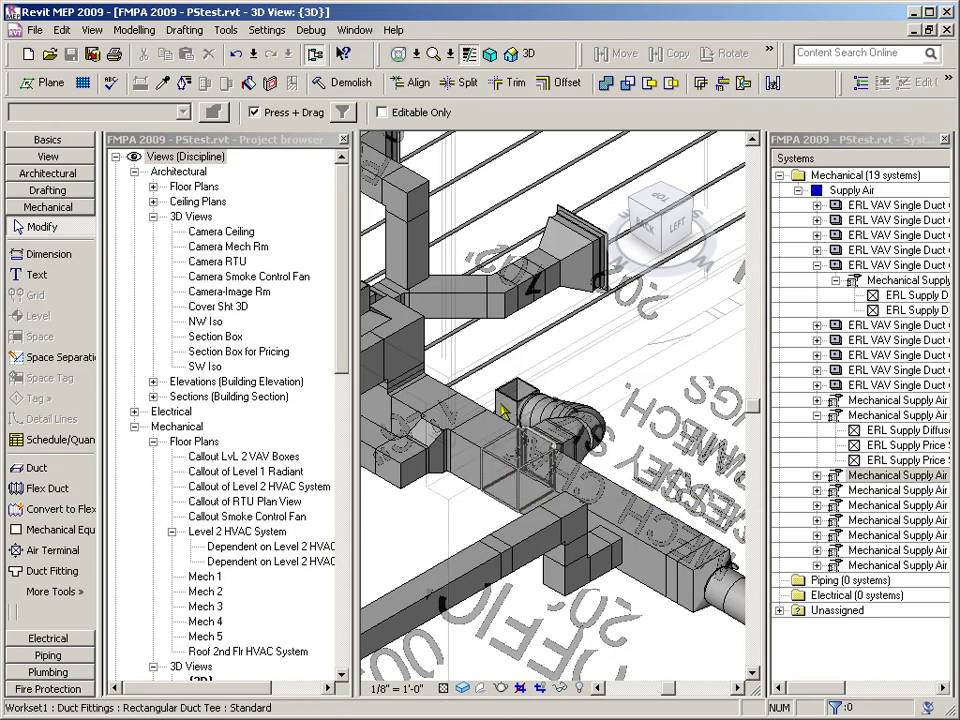
{"action": "middle_click_drag", "start_coordinate": [493, 474], "coordinate": [707, 467], "text": "shift"}
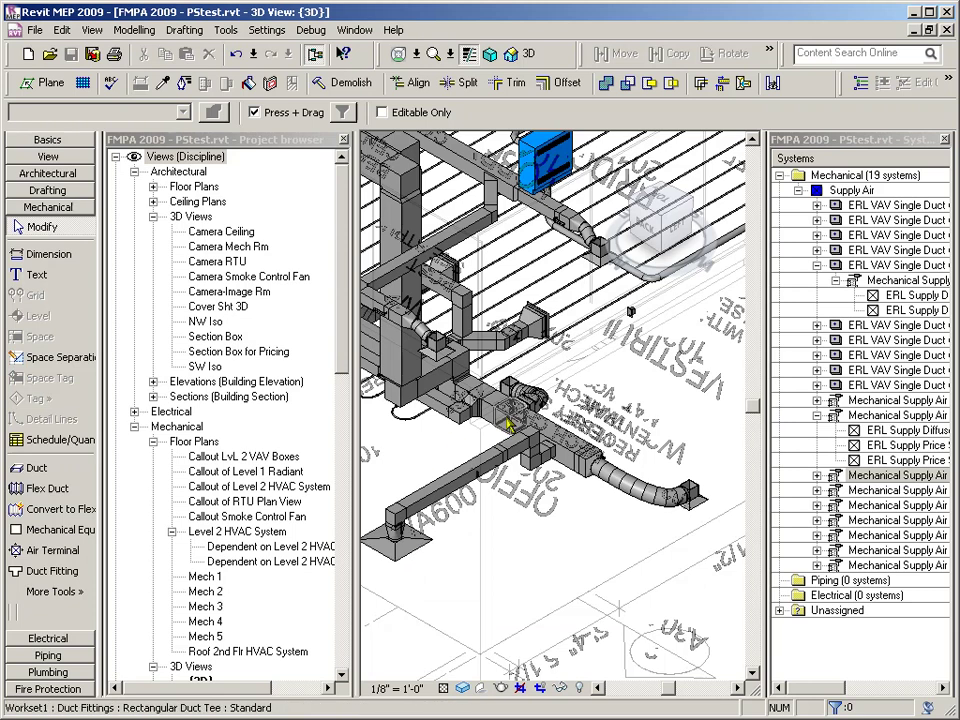
{"action": "scroll", "coordinate": [487, 368], "scroll_direction": "up", "scroll_amount": 3}
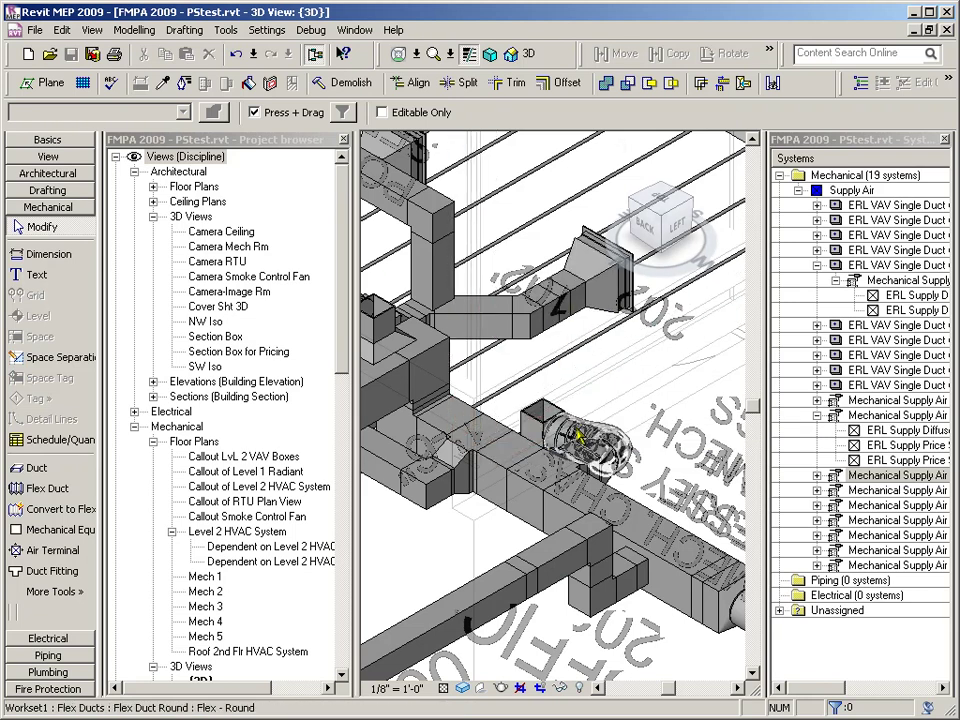
- Add the remaining air terminal to Mechanical Supply Air 13
{"action": "middle_click_drag", "start_coordinate": [628, 379], "coordinate": [519, 540], "text": "shift"}
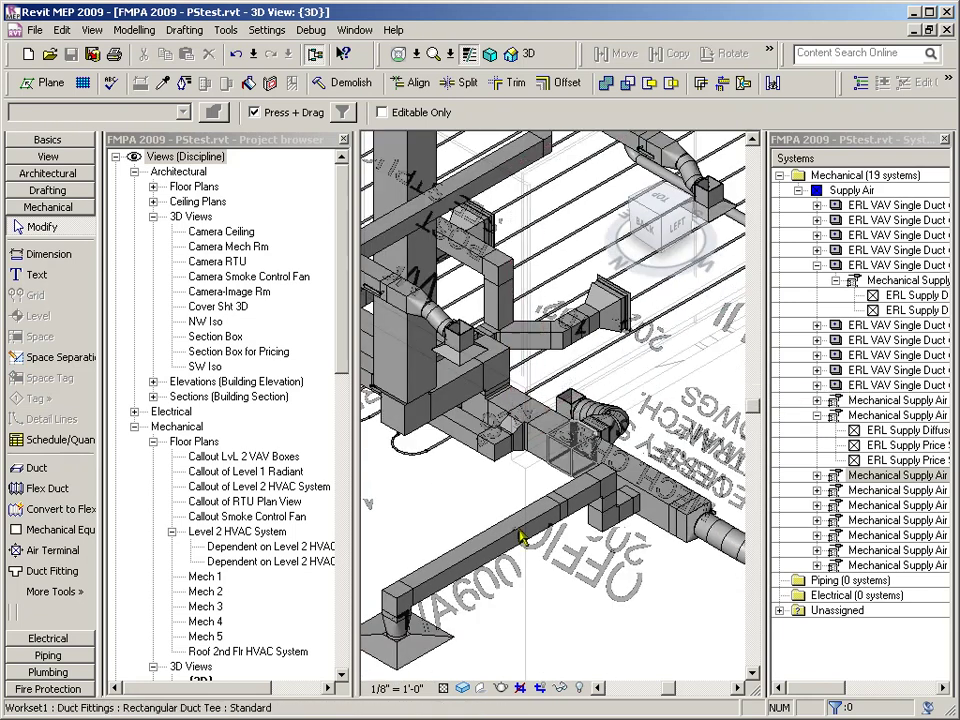
{"action": "left_click", "coordinate": [437, 647]}
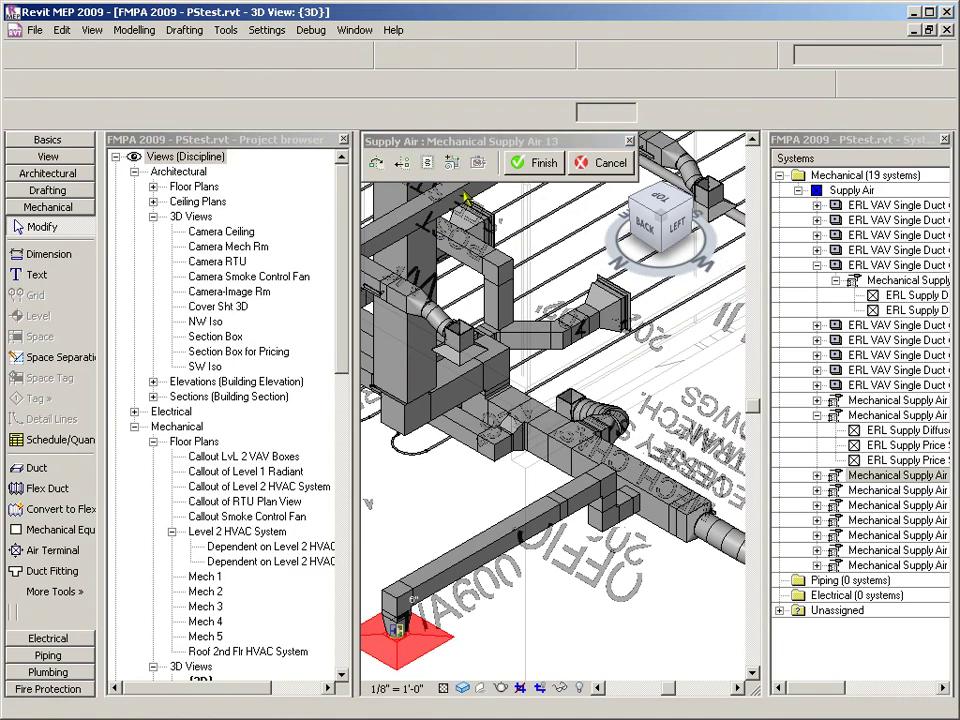
{"action": "left_click", "coordinate": [378, 165]}
{"action": "left_click", "coordinate": [570, 402]}
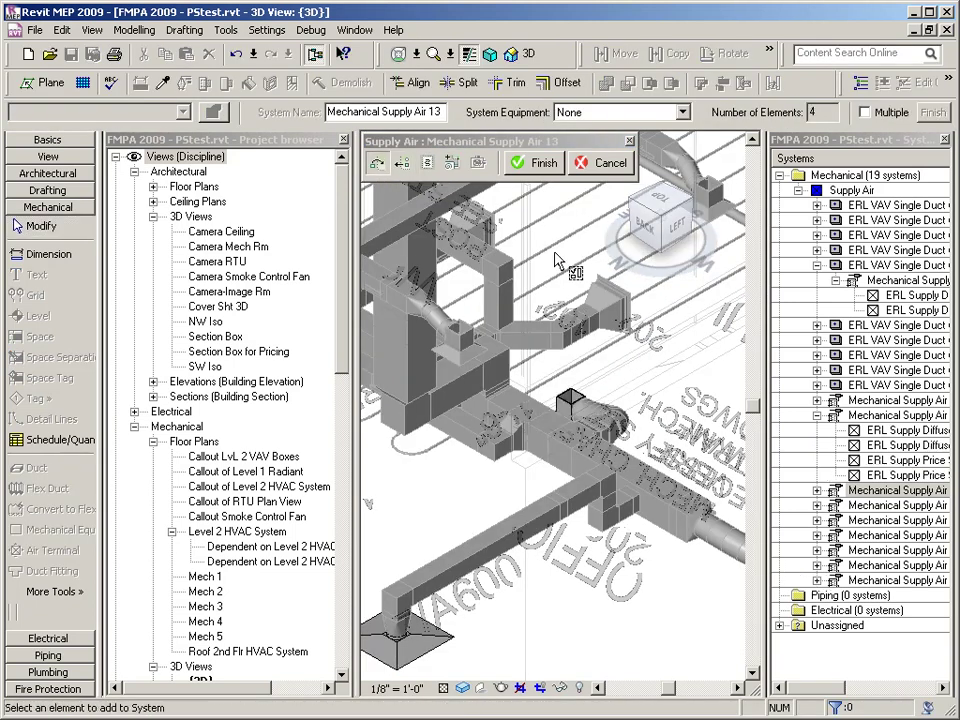
{"action": "left_click", "coordinate": [544, 163]}
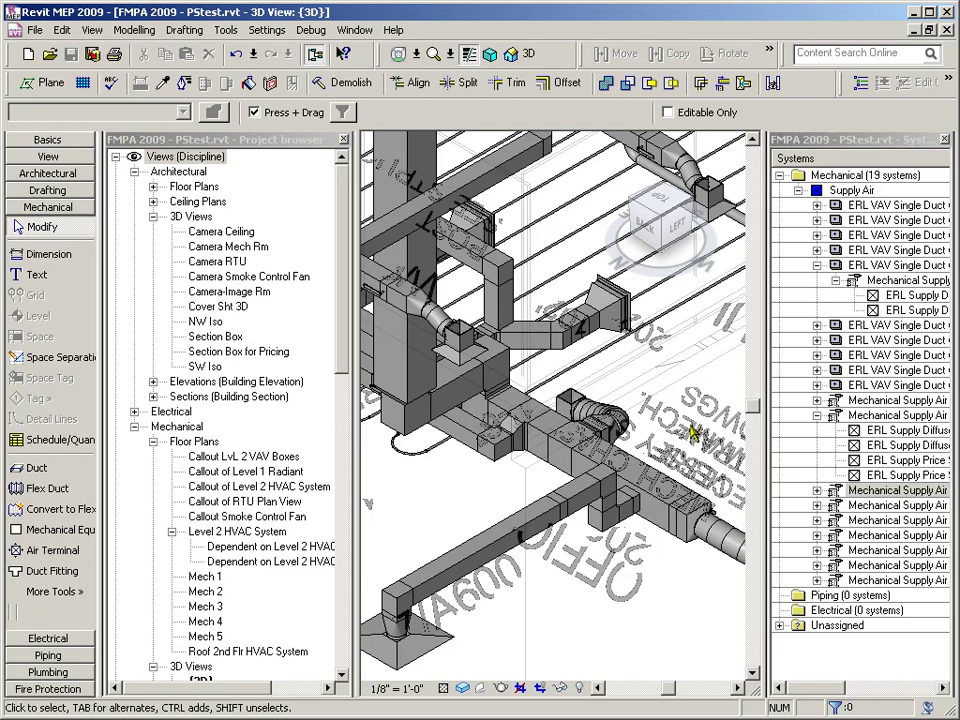
- Assign the ERL VAV Single Duct box as the system's equipment
{"action": "scroll", "coordinate": [692, 433], "scroll_direction": "down", "scroll_amount": 3}
{"action": "scroll", "coordinate": [595, 410], "scroll_direction": "up", "scroll_amount": 1}
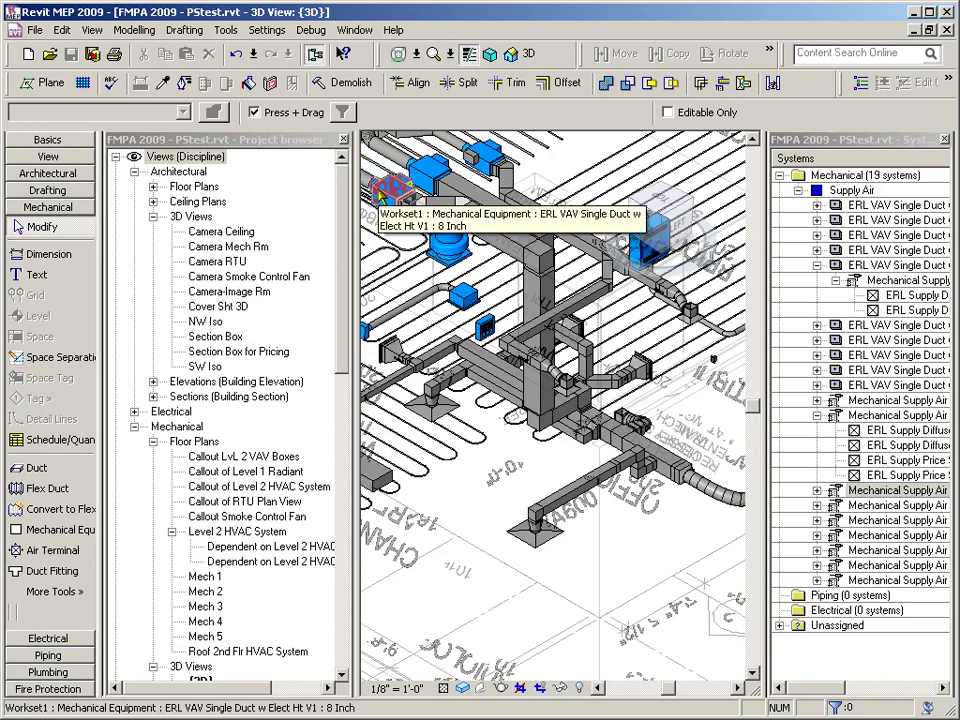
{"action": "left_click", "coordinate": [538, 541]}
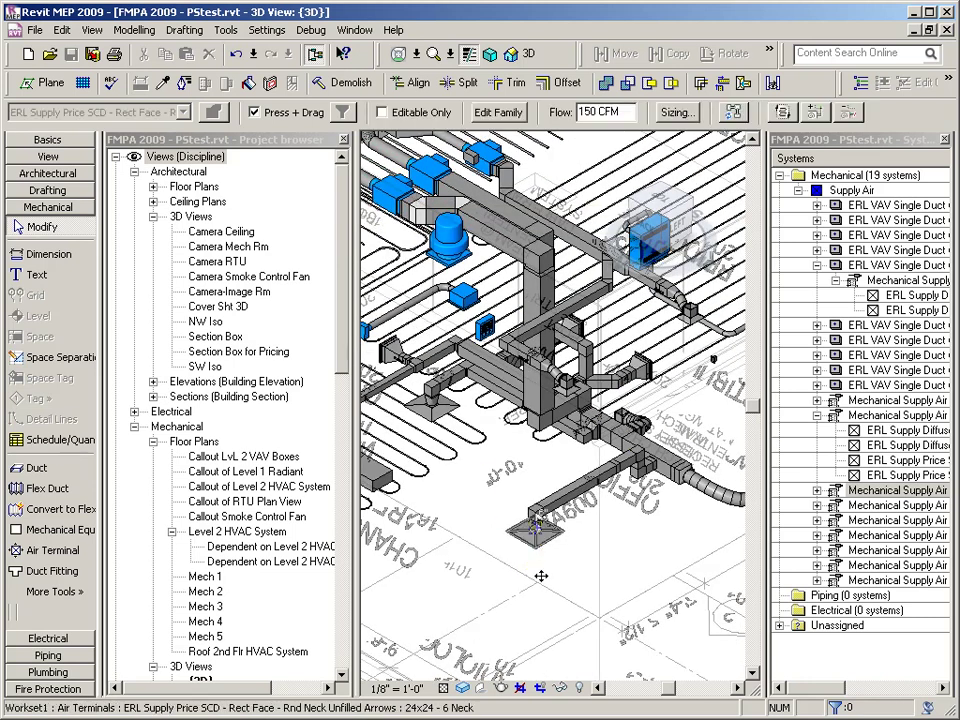
{"action": "left_click", "coordinate": [783, 113]}
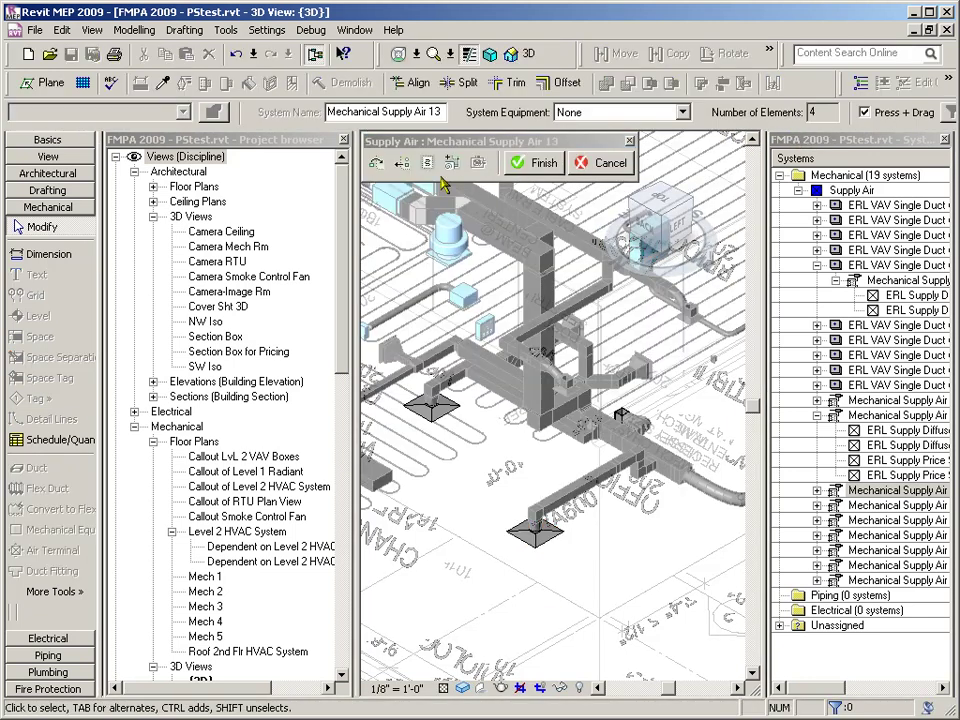
{"action": "left_click", "coordinate": [451, 168]}
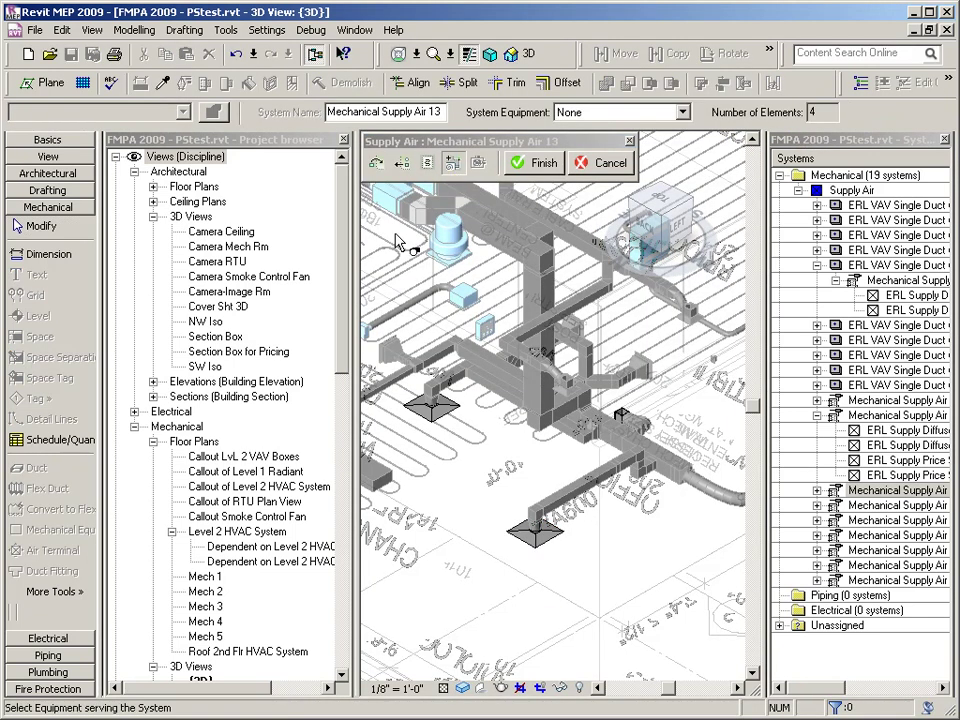
{"action": "left_click", "coordinate": [389, 200]}
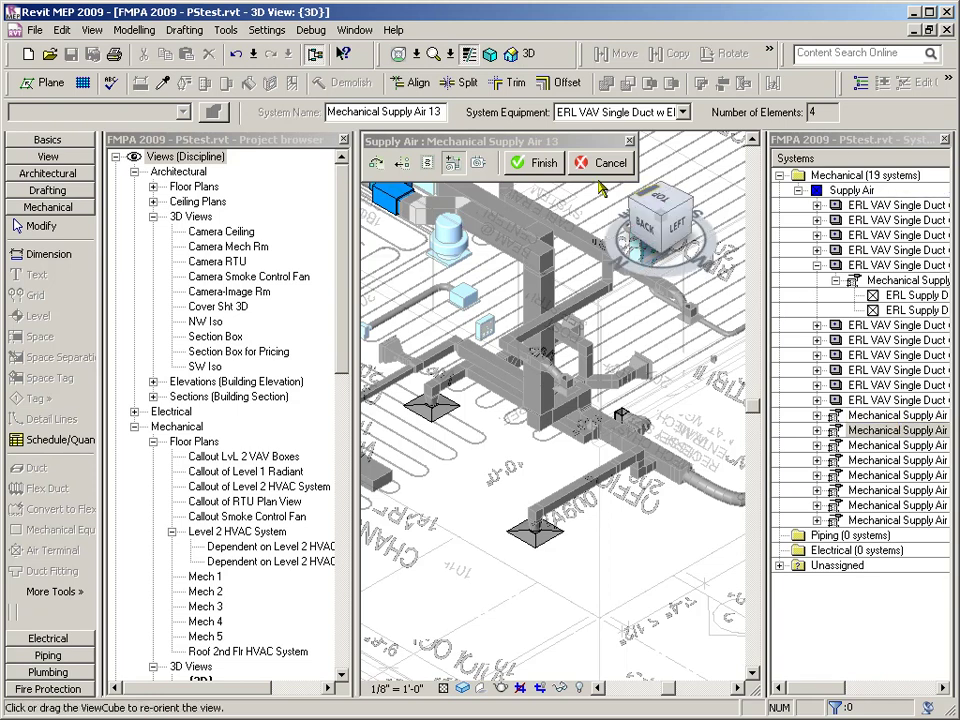
{"action": "left_click", "coordinate": [538, 162]}
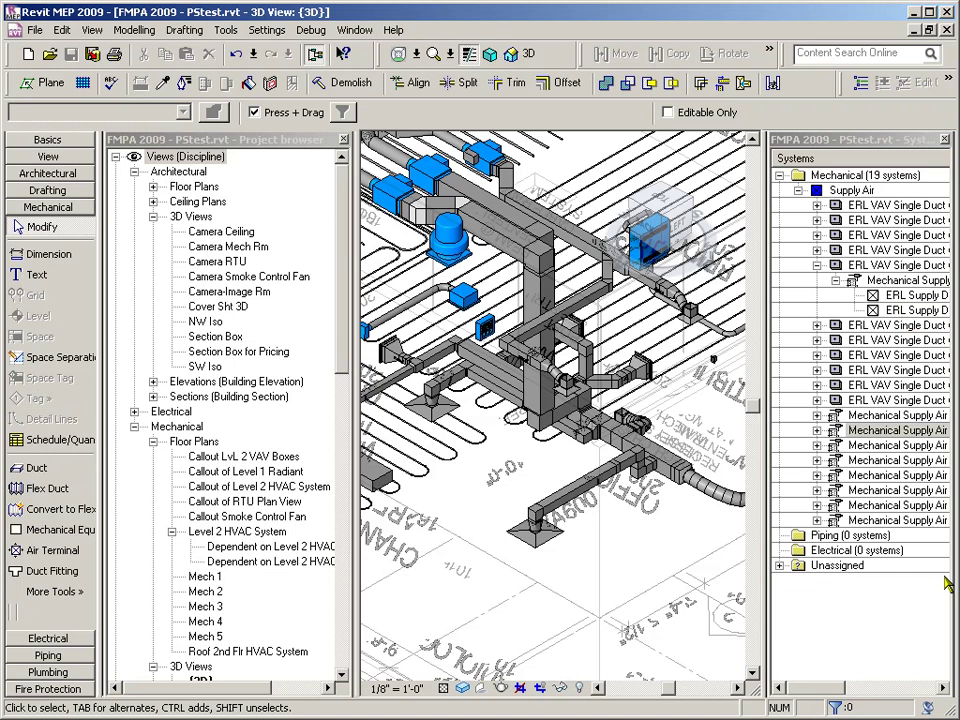
- Expand the VAV box in the System Browser and open Mechanical Supply Air 13's properties
{"action": "left_click_drag", "start_coordinate": [815, 688], "coordinate": [843, 692]}
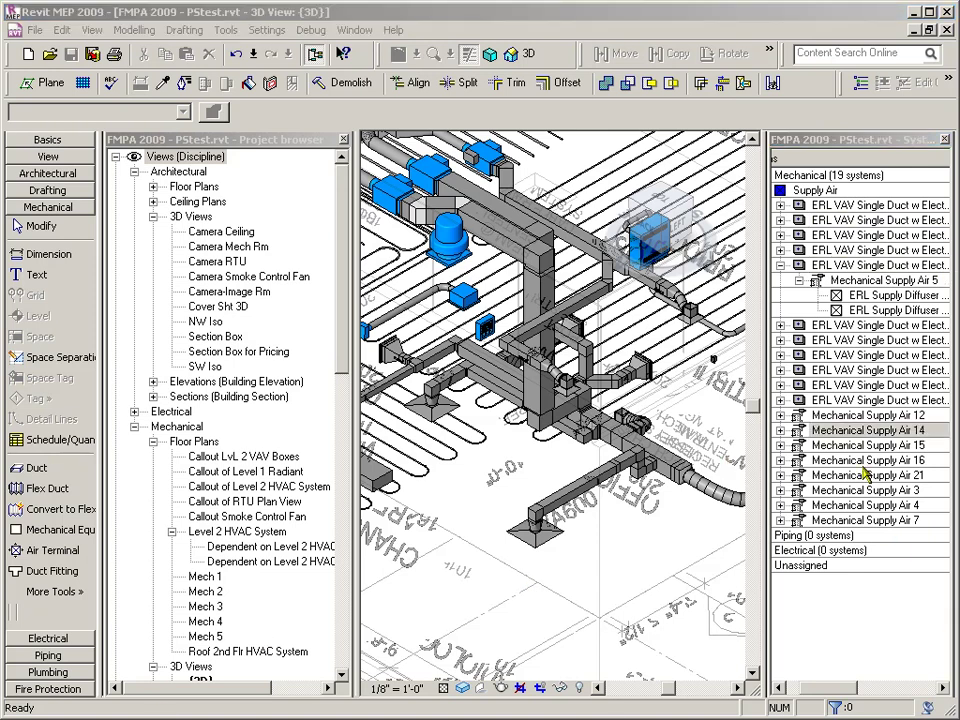
{"action": "left_click", "coordinate": [781, 400]}
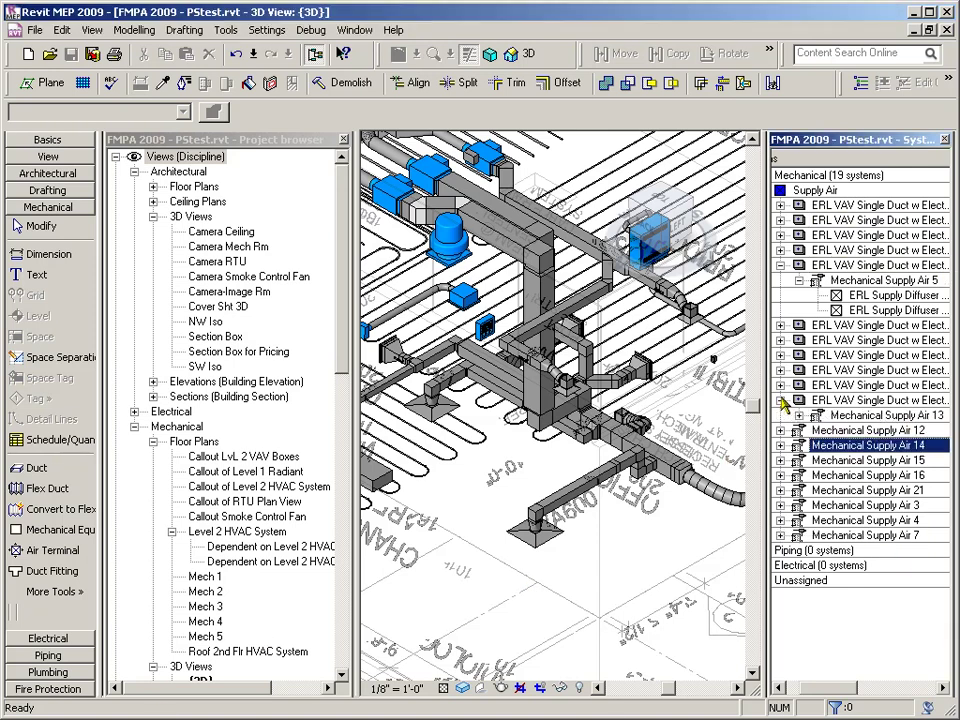
{"action": "left_click", "coordinate": [850, 406]}
{"action": "left_click", "coordinate": [855, 416]}
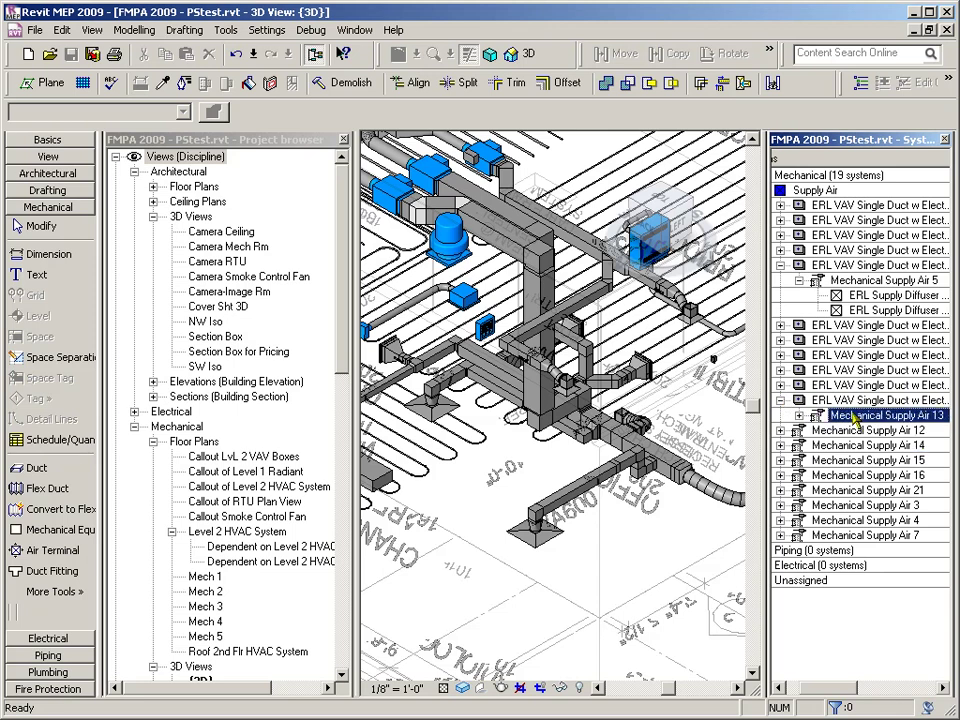
{"action": "right_click", "coordinate": [855, 418]}
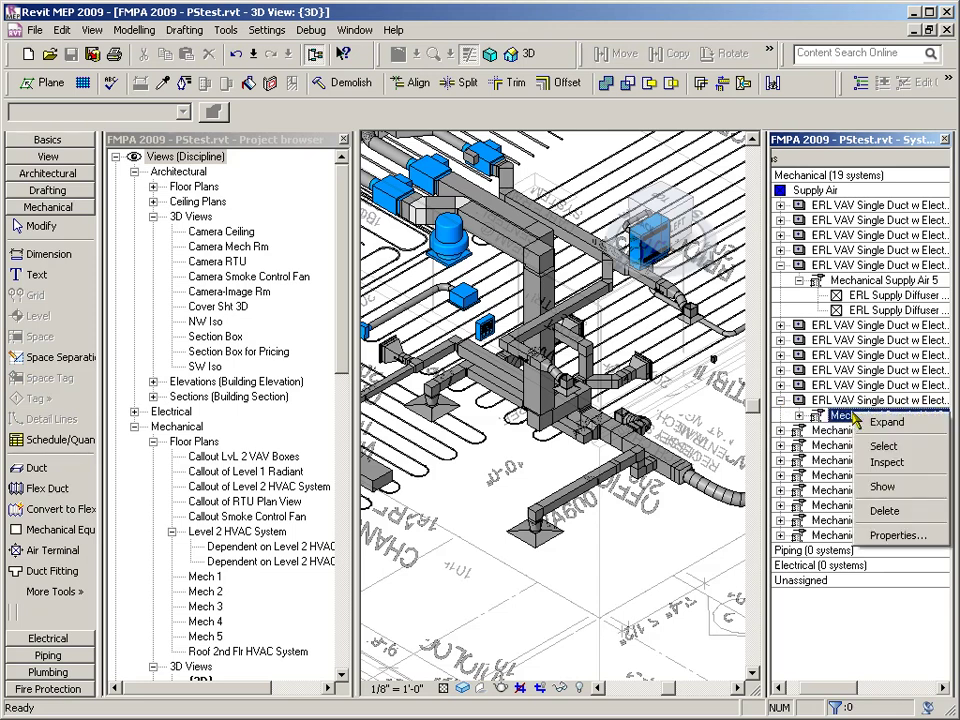
{"action": "left_click", "coordinate": [893, 535]}
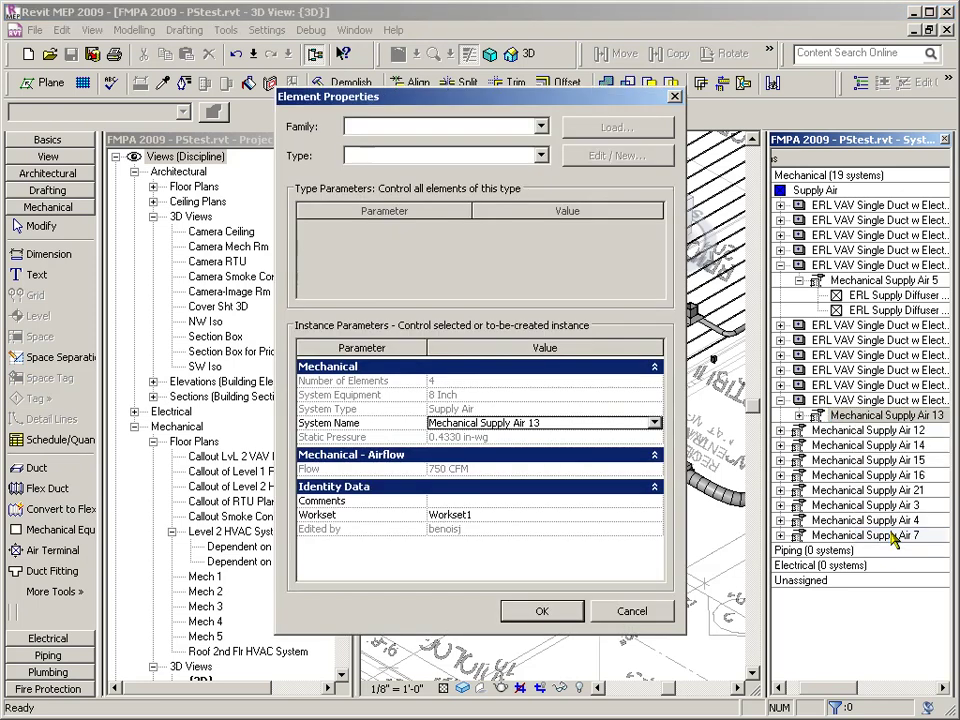